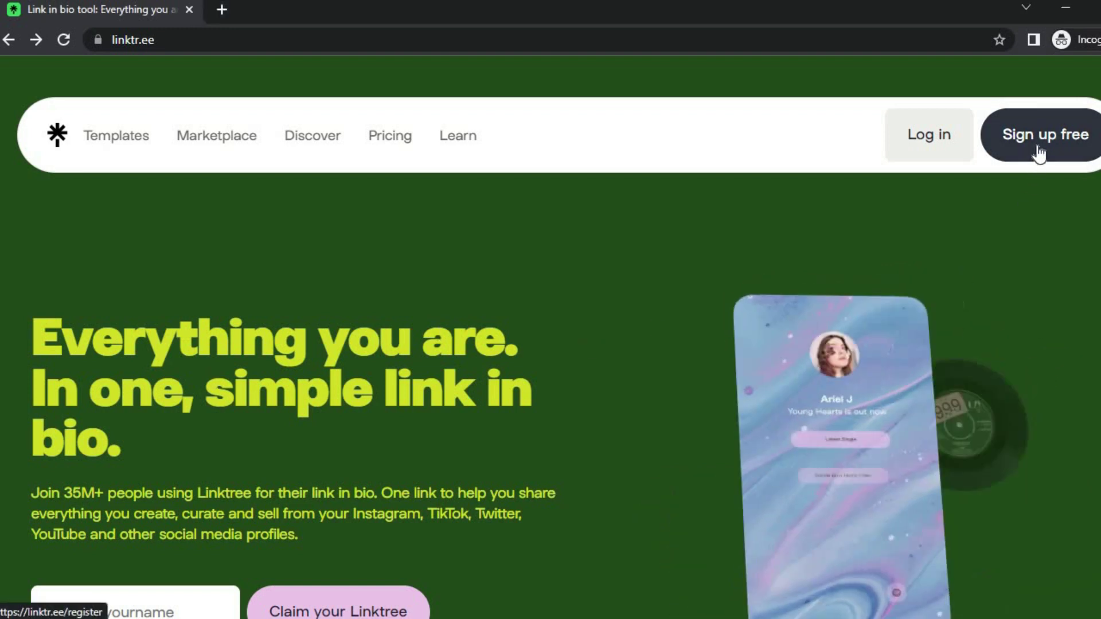
Start a free Linktree sign-up and enter the account username in the Create your account form.
left_click(1039, 154)
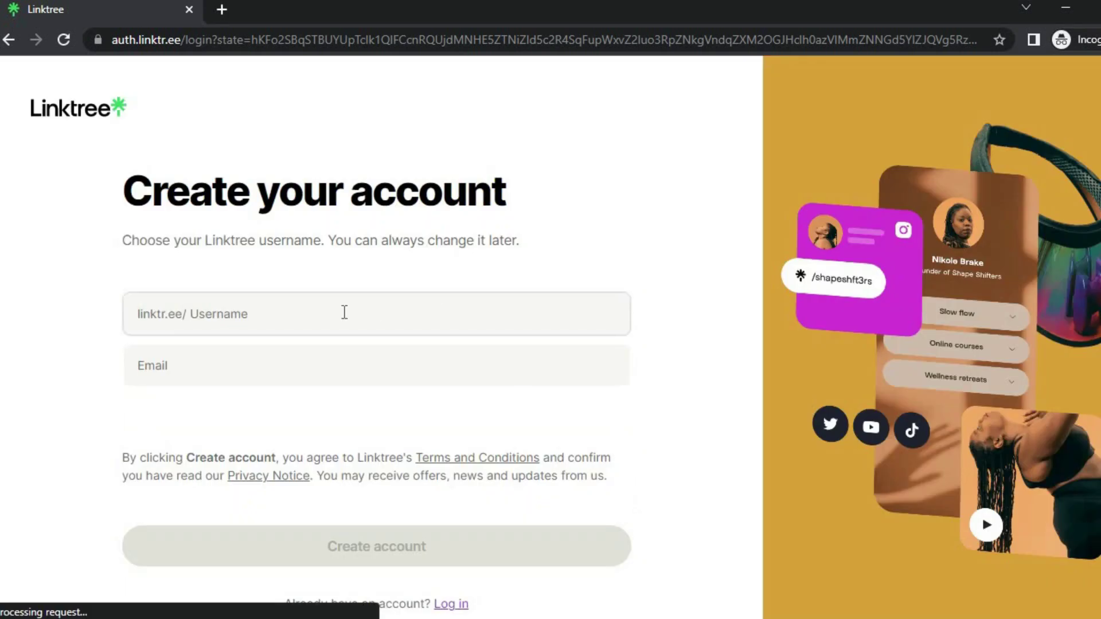
left_click(260, 308)
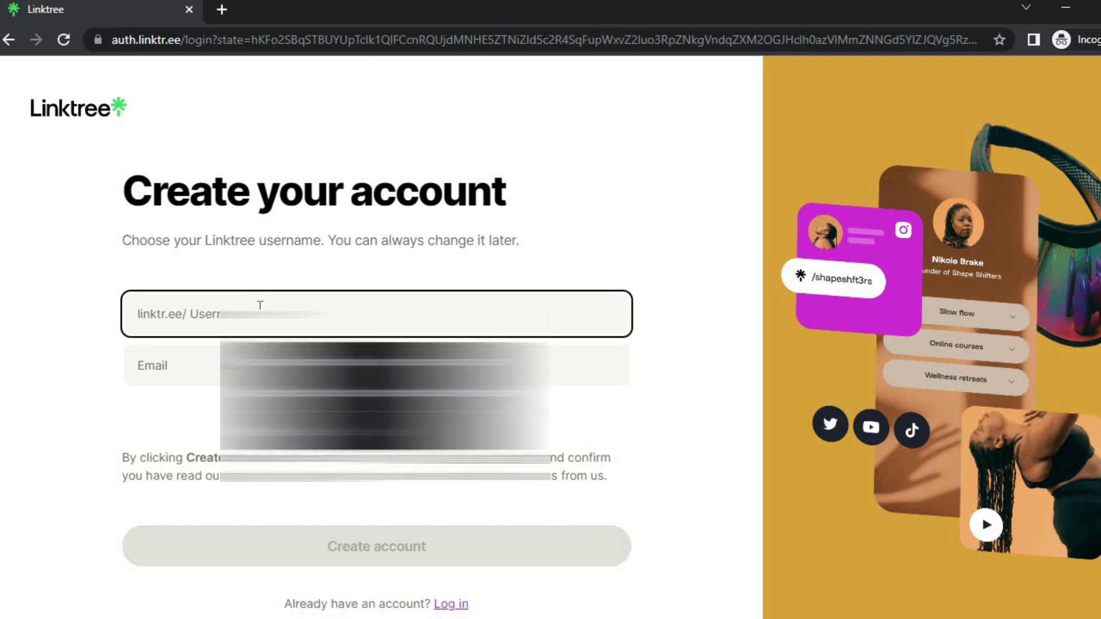
left_click(77, 349)
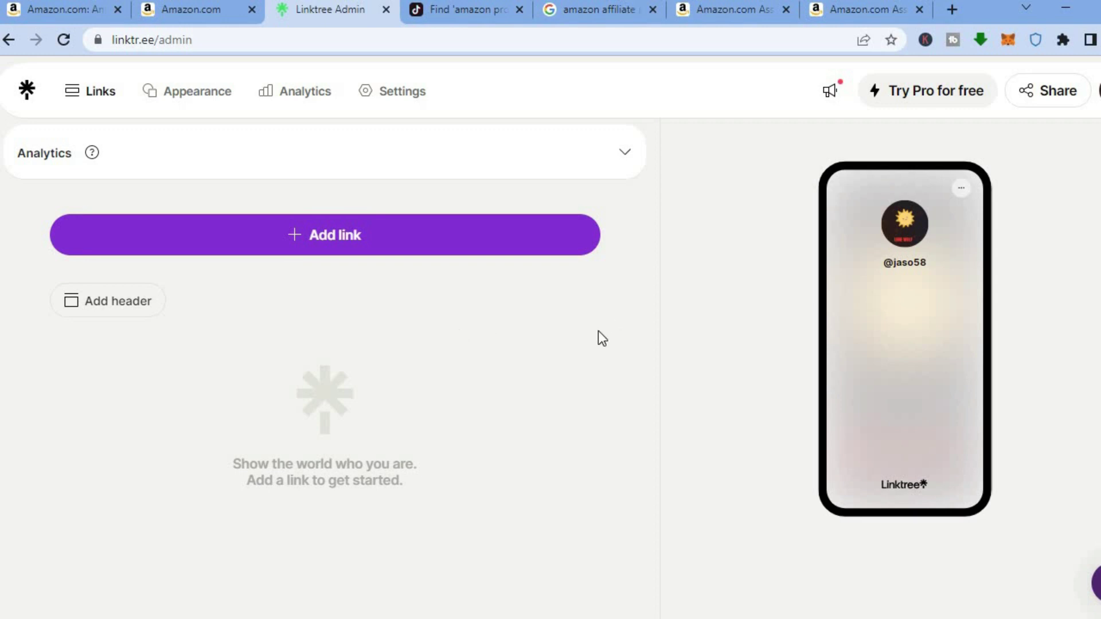
Switch to the Google results tab for 'amazon affiliate program'.
left_click(559, 11)
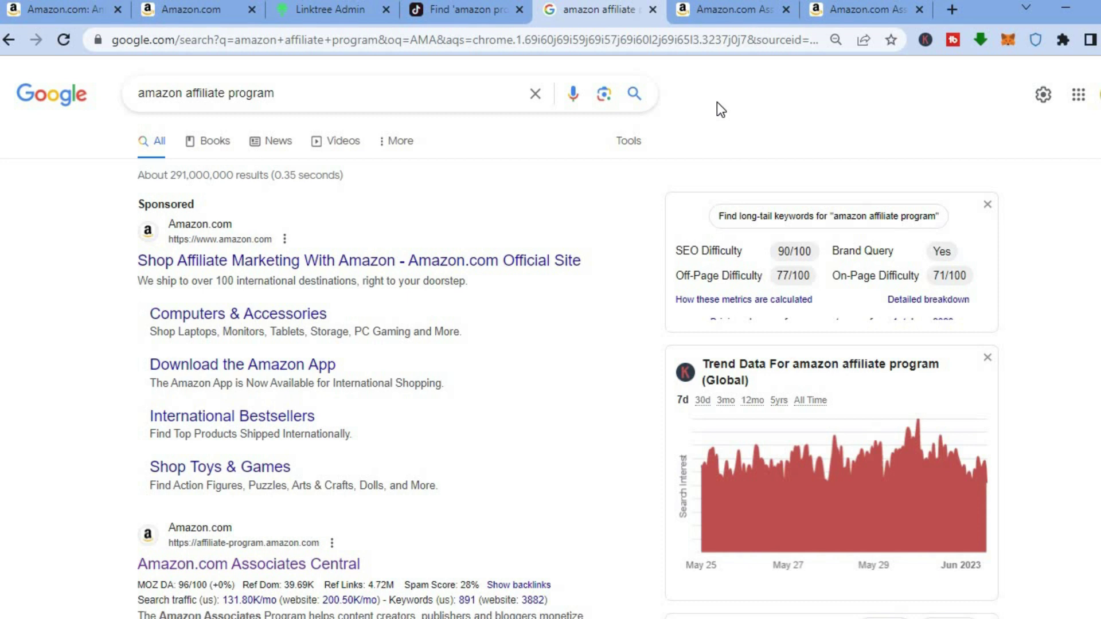
Open the Amazon Associates commission income rates help page and scroll to the category rates table.
left_click(713, 12)
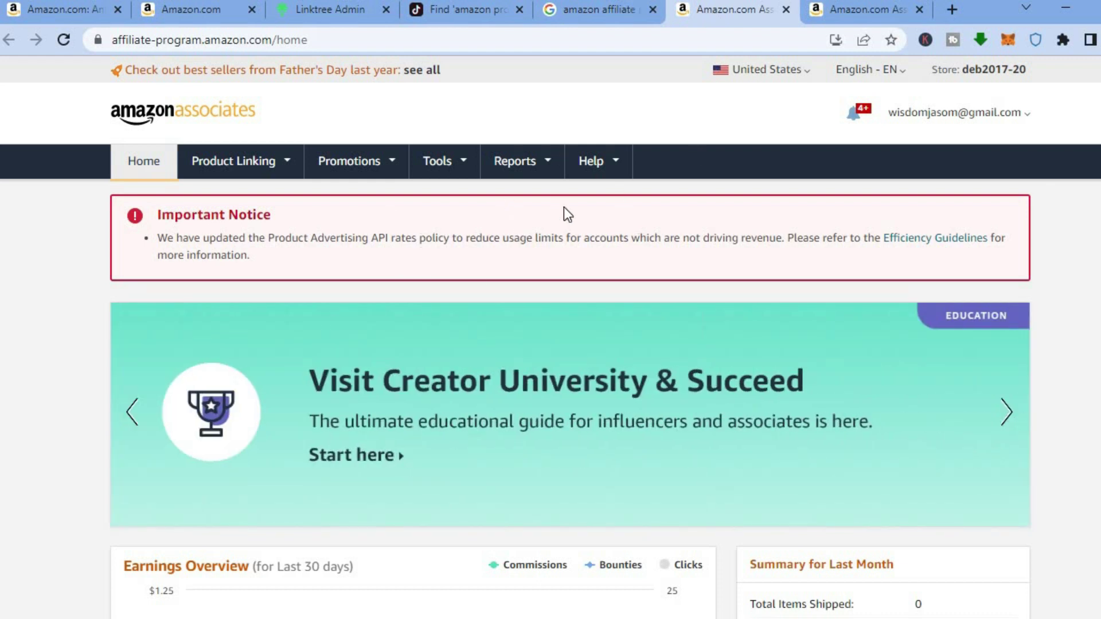
left_click(859, 15)
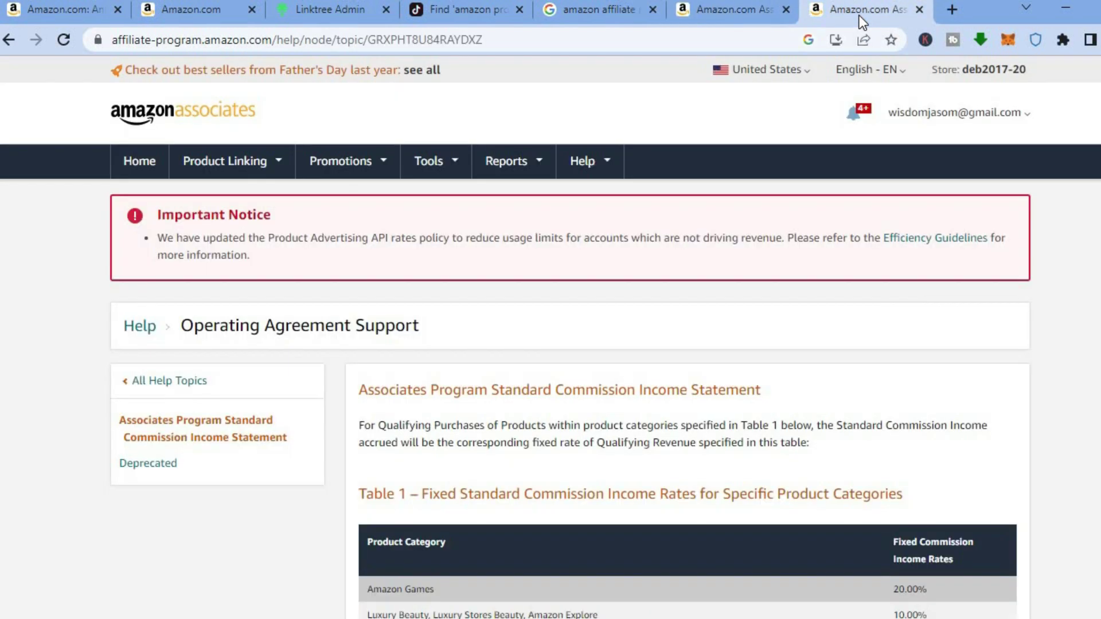
scroll(551, 344, "down", 1)
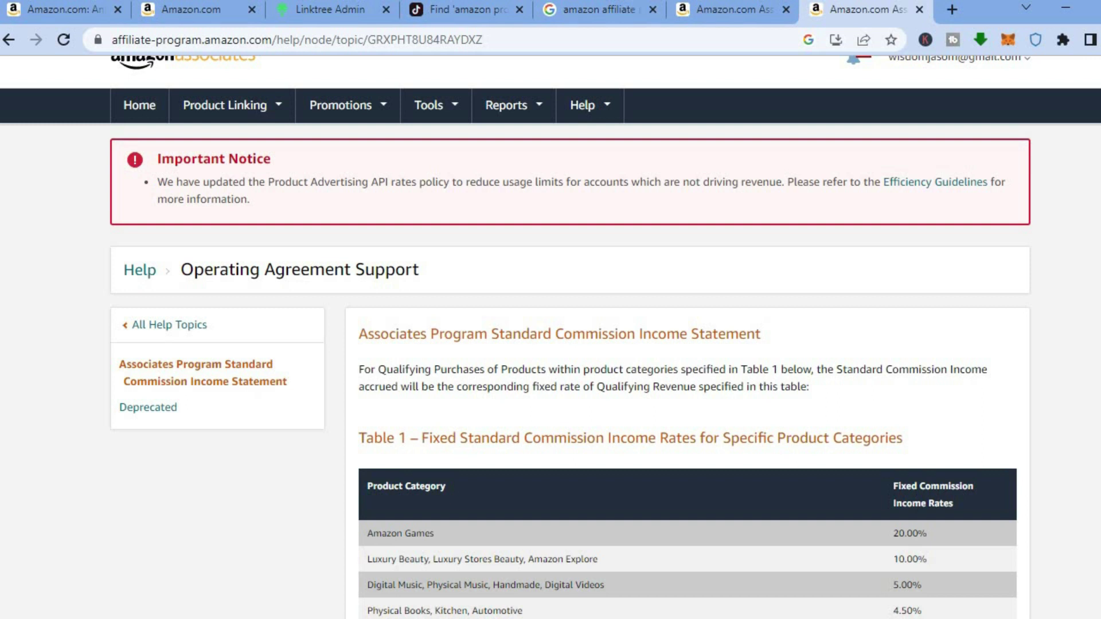
scroll(550, 337, "down", 1)
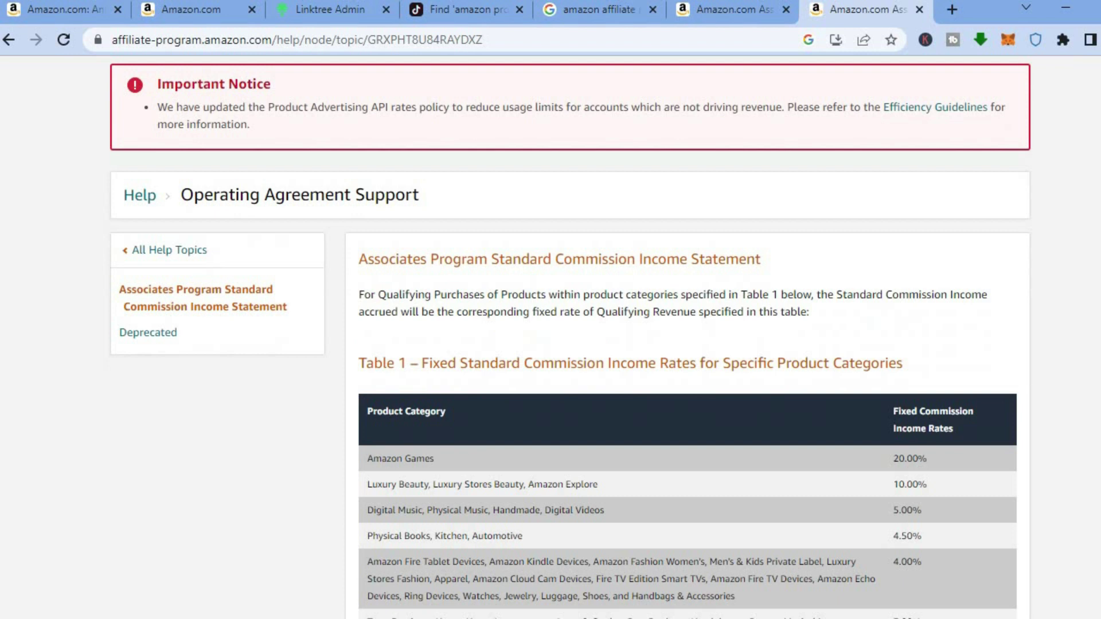
scroll(550, 342, "down", 2)
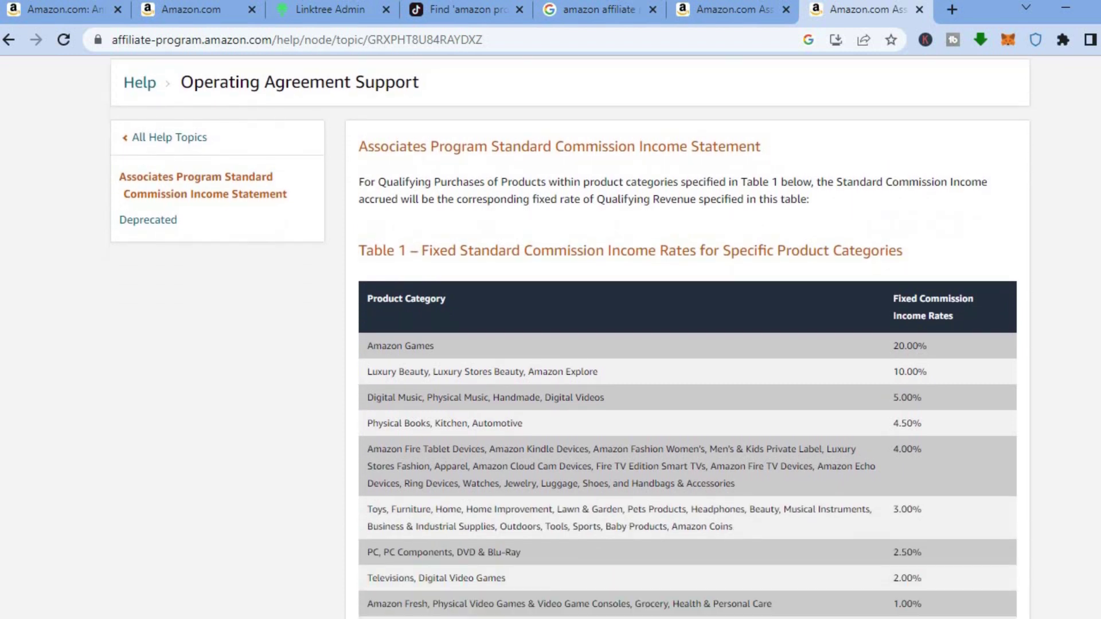
scroll(550, 337, "down", 3)
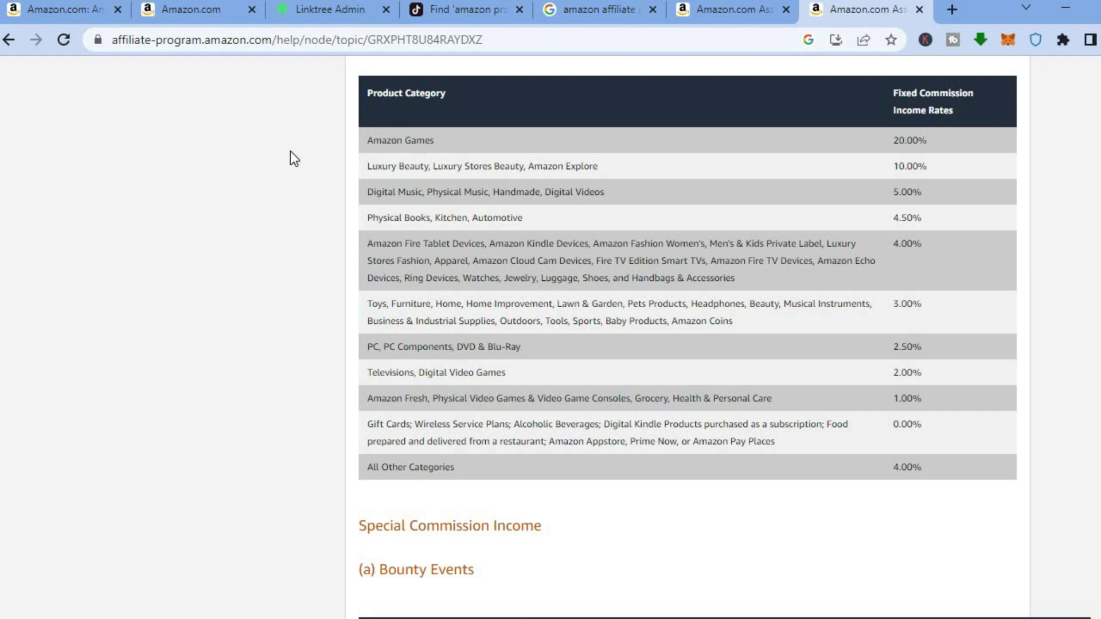
left_click(33, 8)
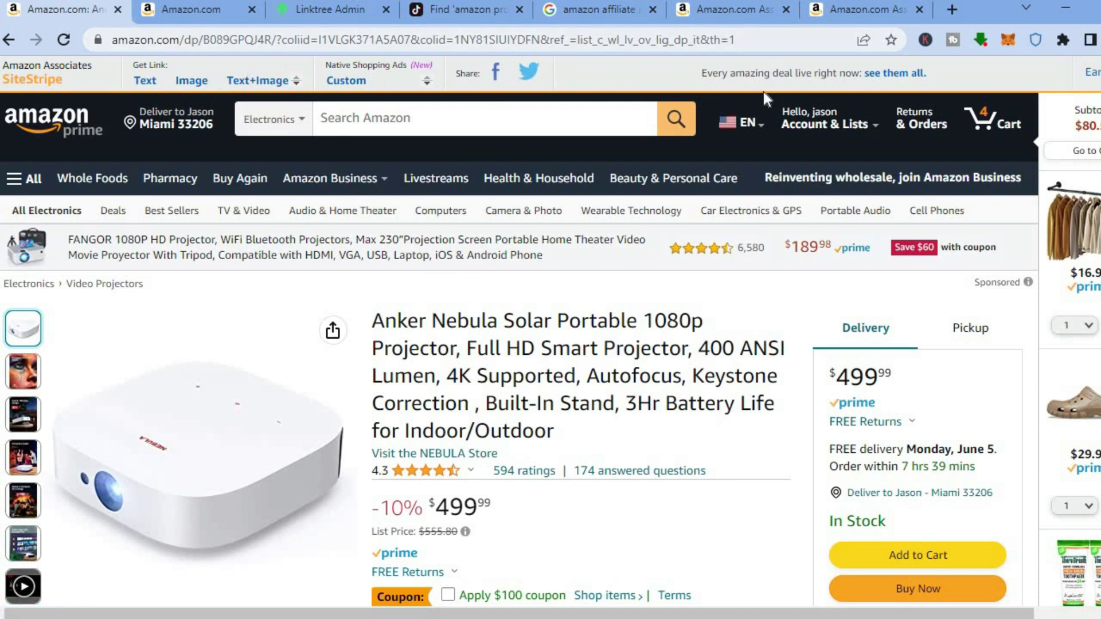
left_click(146, 83)
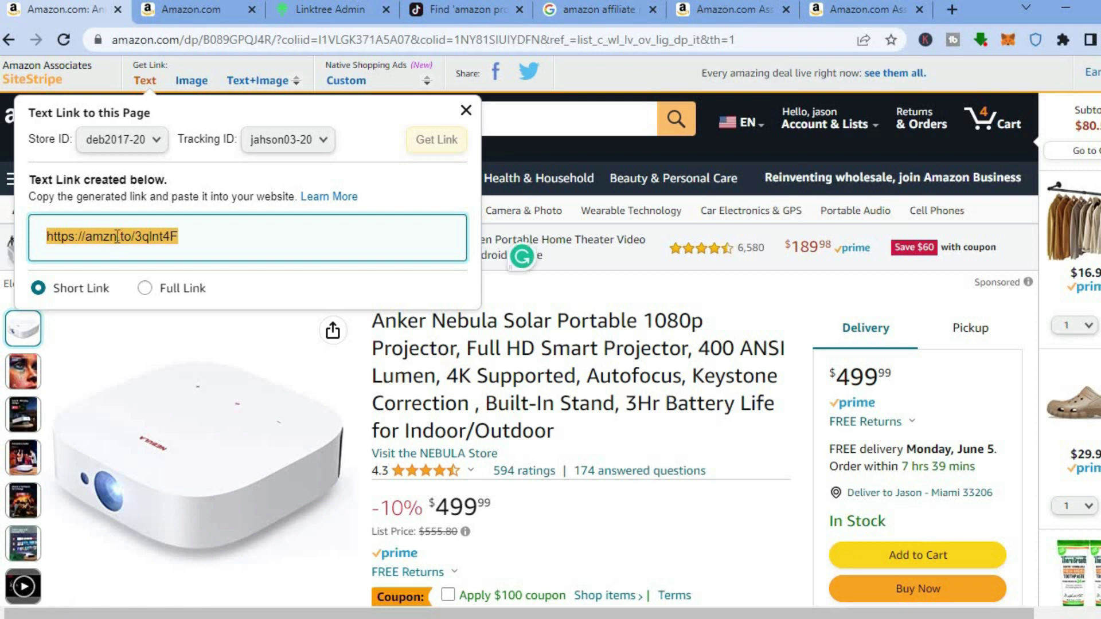
right_click(117, 237)
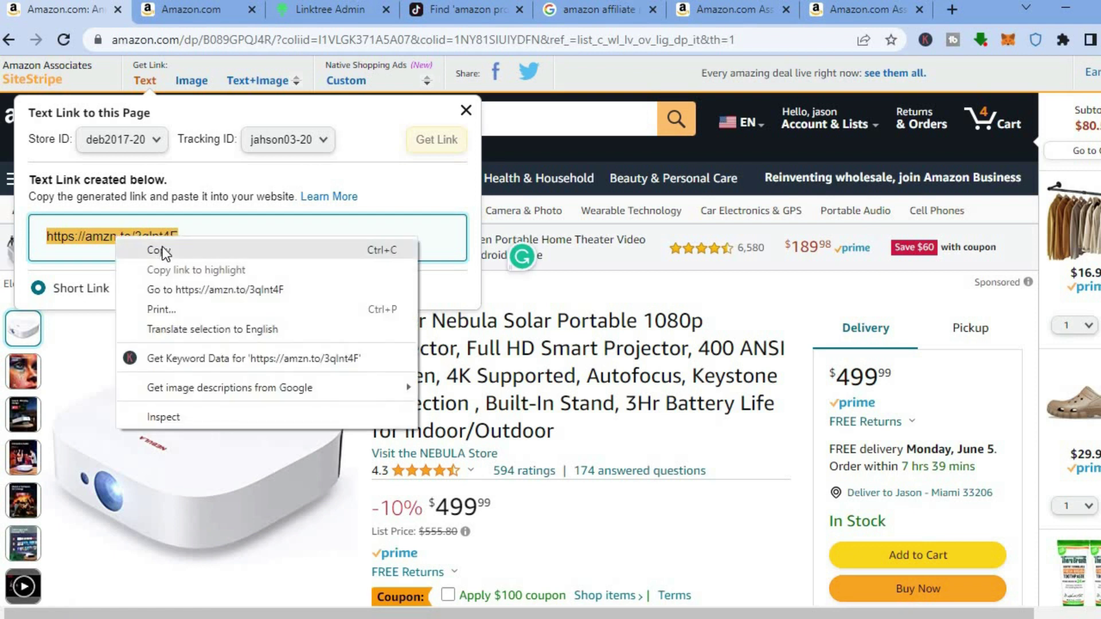
left_click(162, 250)
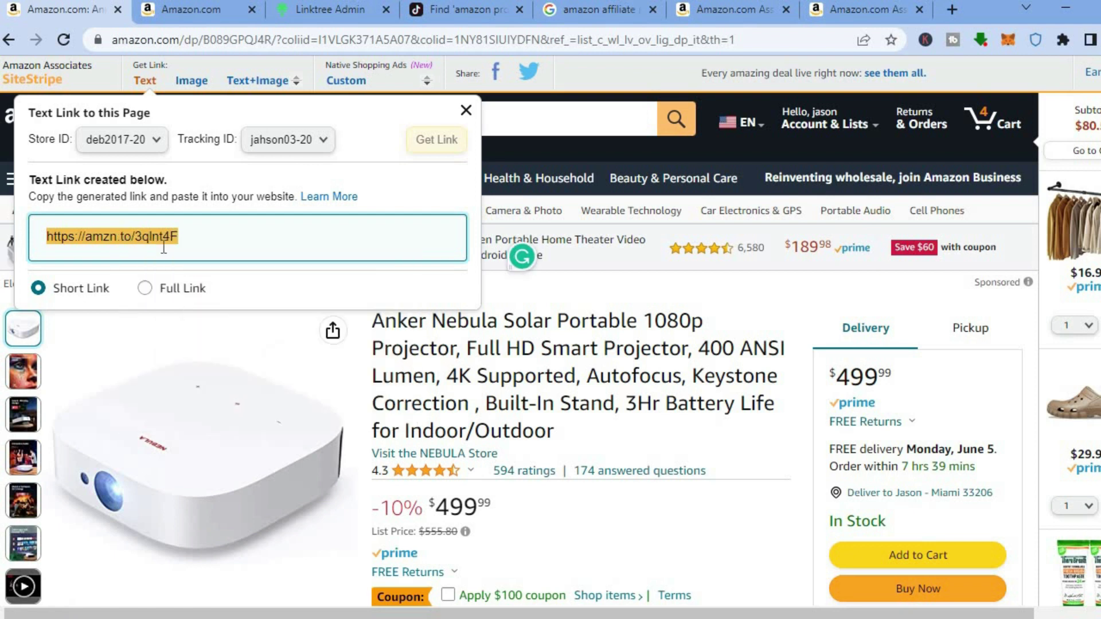
left_click(329, 8)
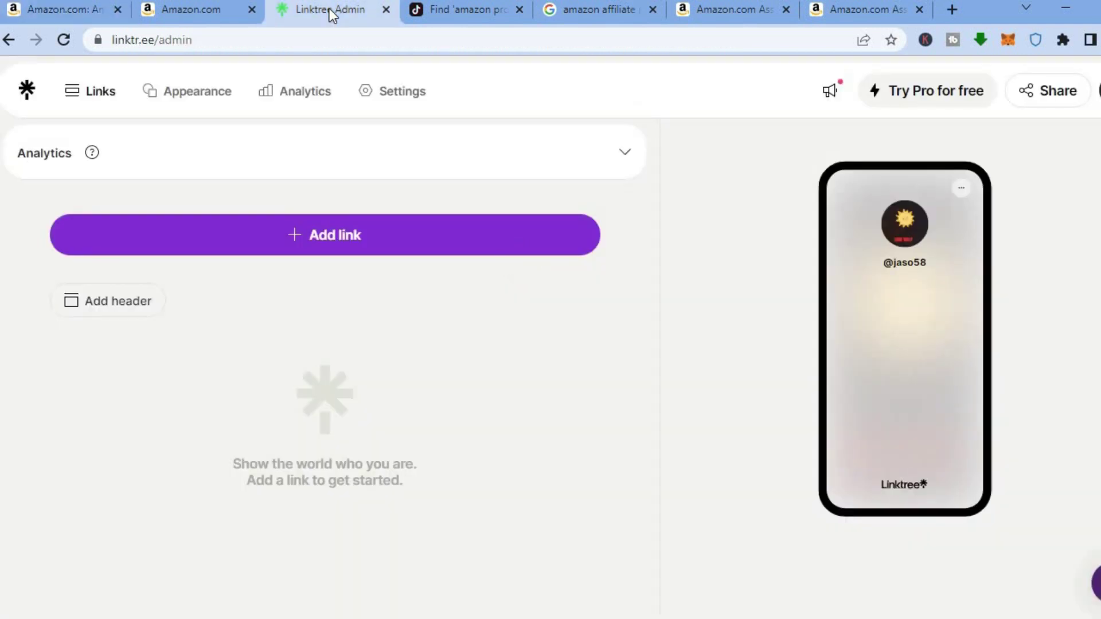
left_click(342, 241)
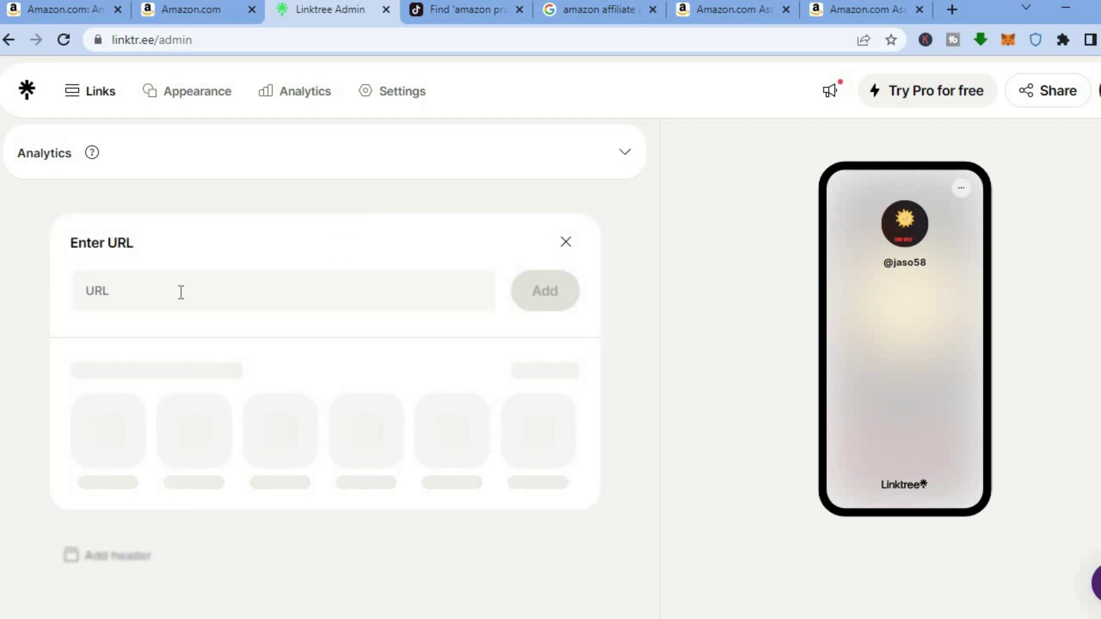
left_click(181, 292)
right_click(181, 292)
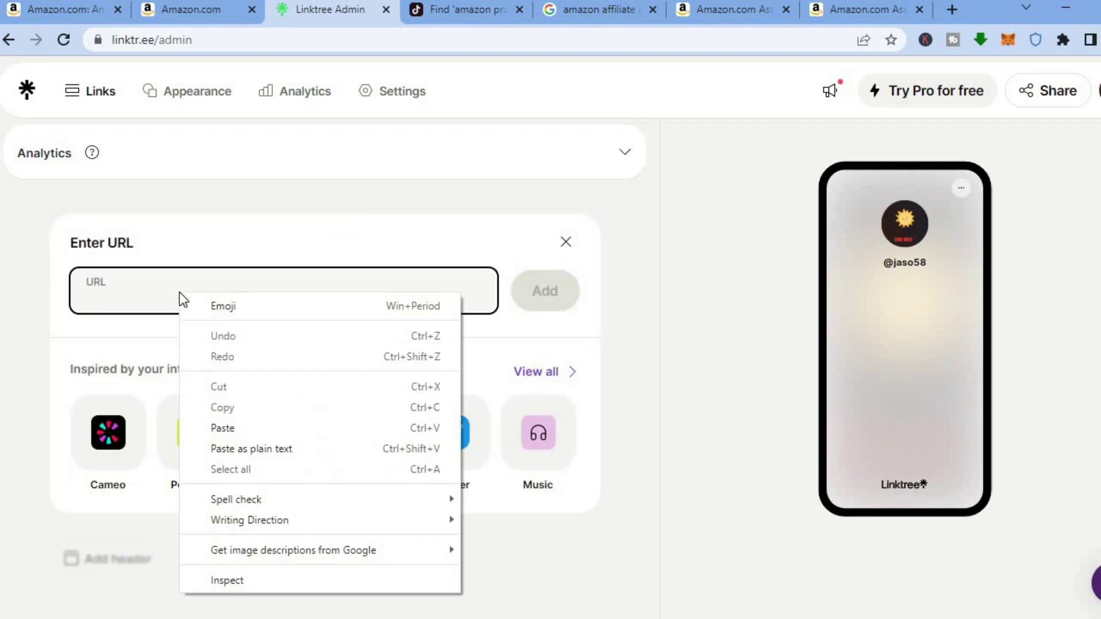
left_click(241, 429)
left_click(557, 304)
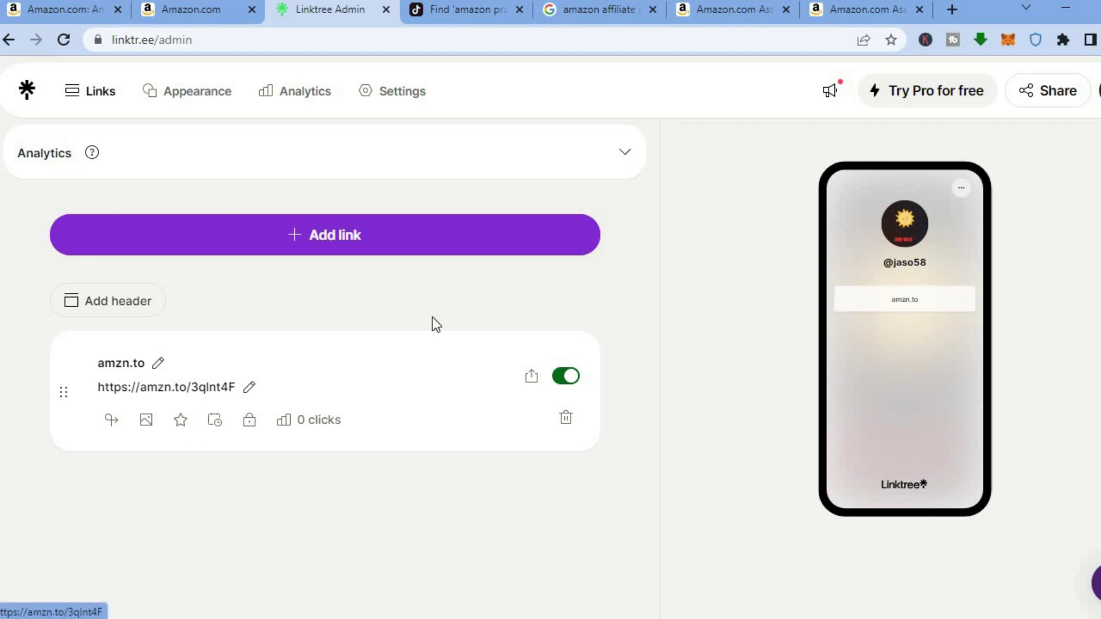
Replace the link title amzn.to with 'BEST PROJECTORS UNDER $200'.
left_click(161, 365)
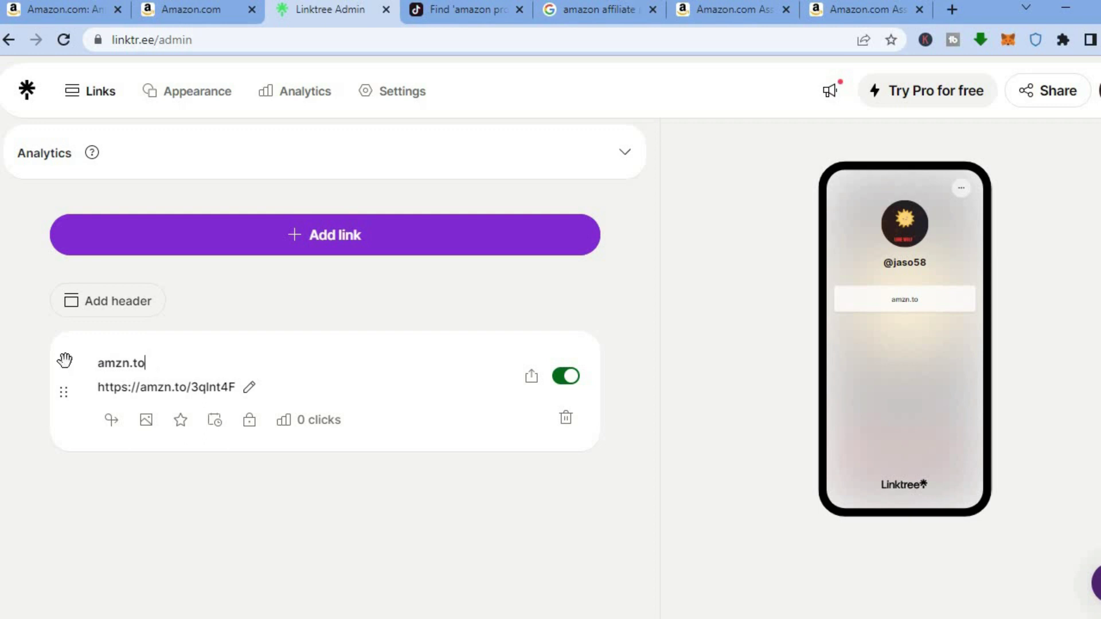
double_click(158, 370)
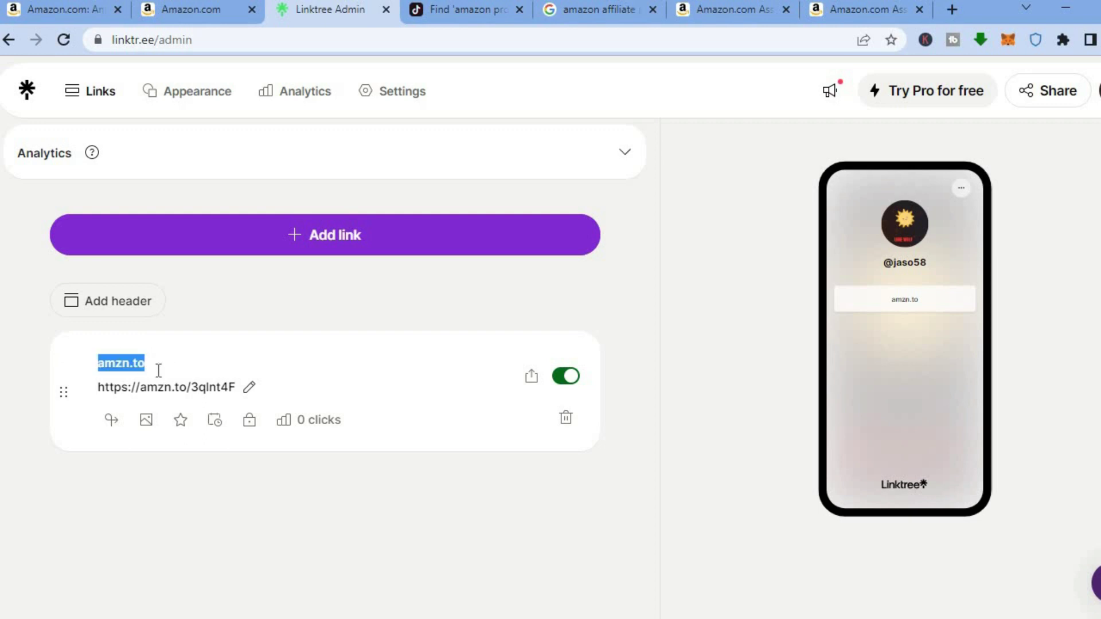
type("BEST")
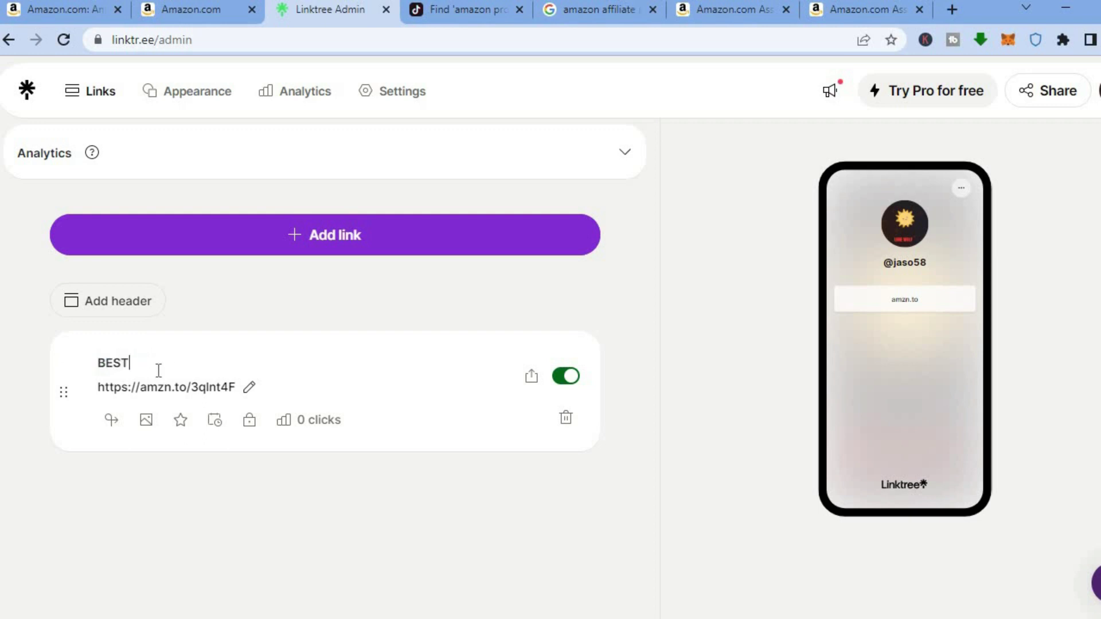
type(" PROJECTORS")
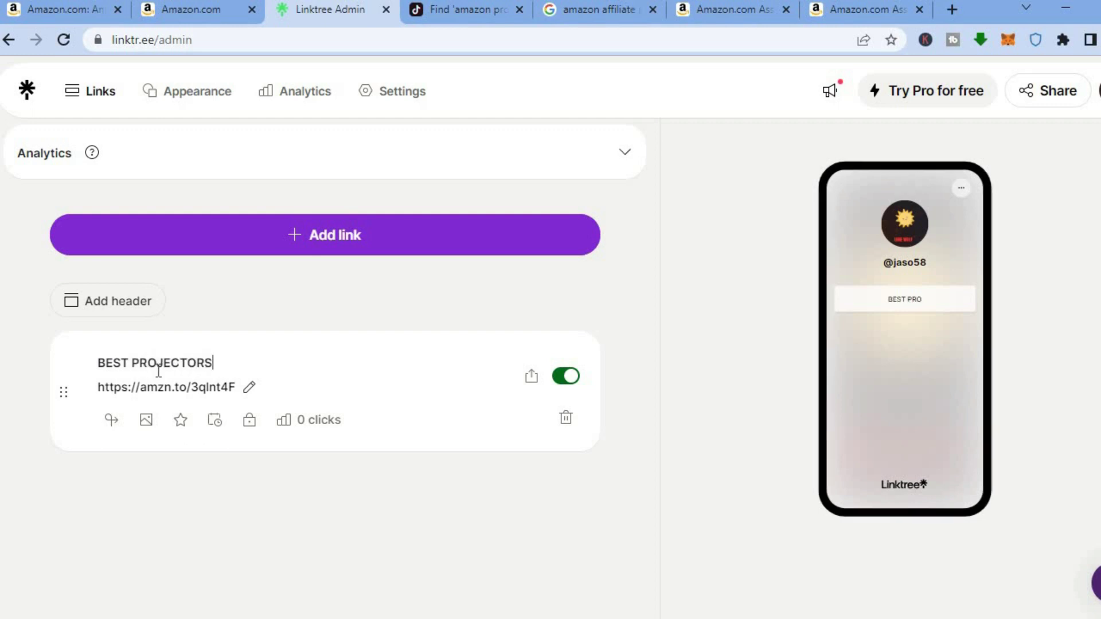
type(" UNDER $200")
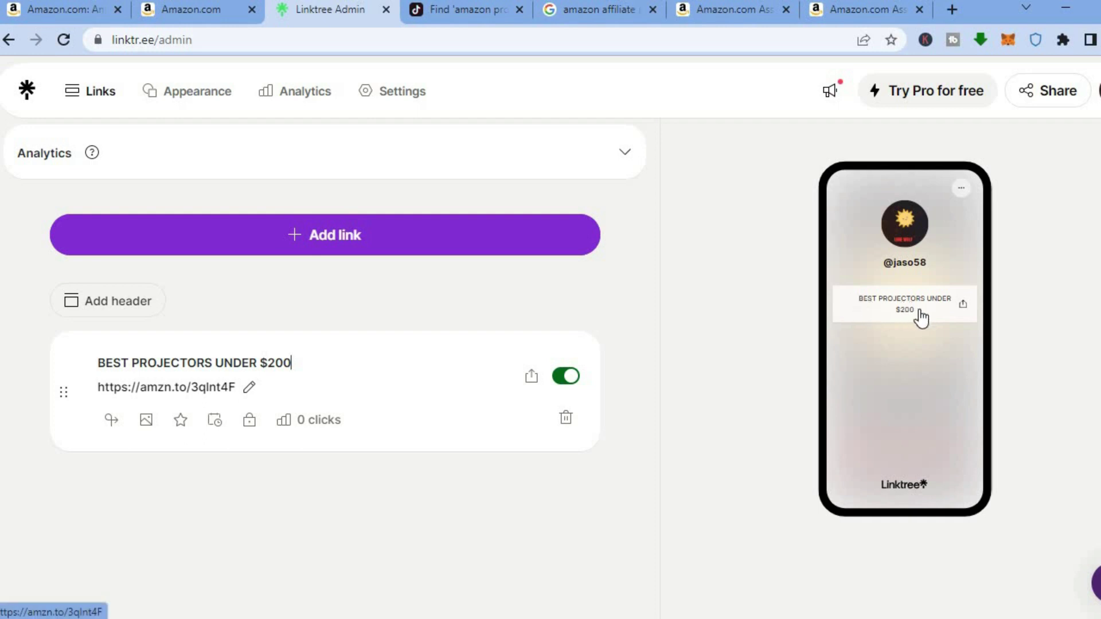
Choose to upload your own thumbnail for the projector link, then return to the Amazon product page.
left_click(147, 422)
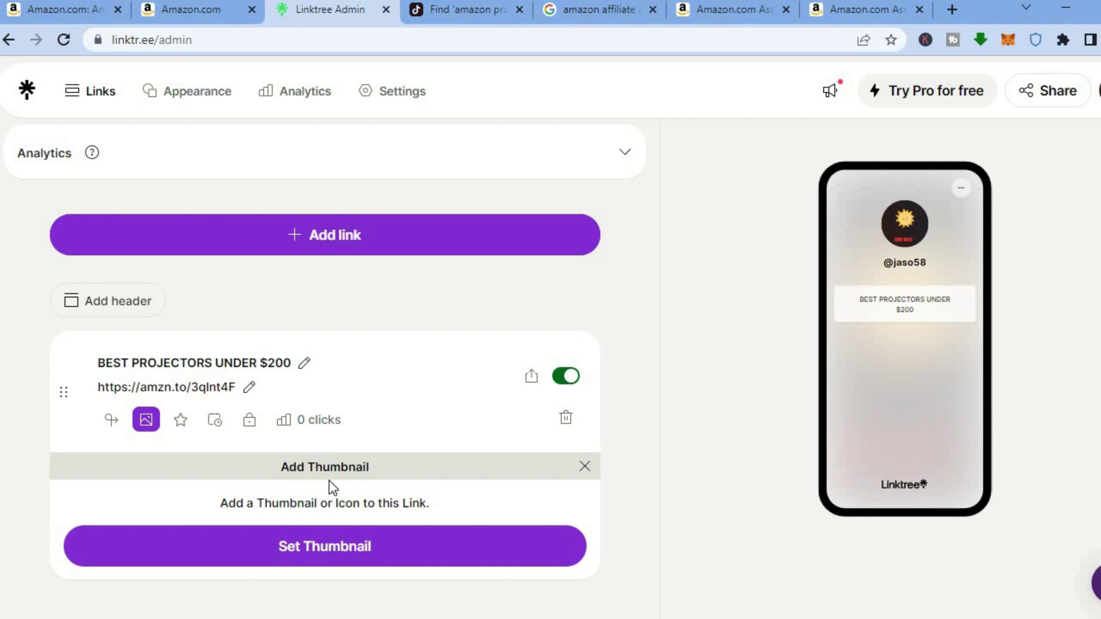
left_click(321, 554)
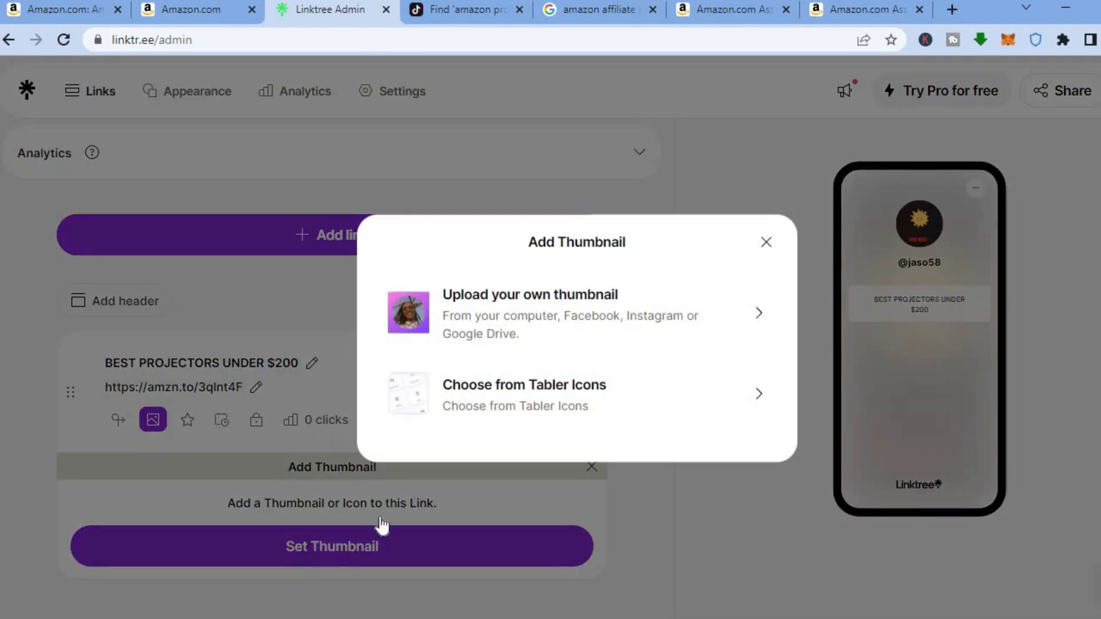
left_click(551, 331)
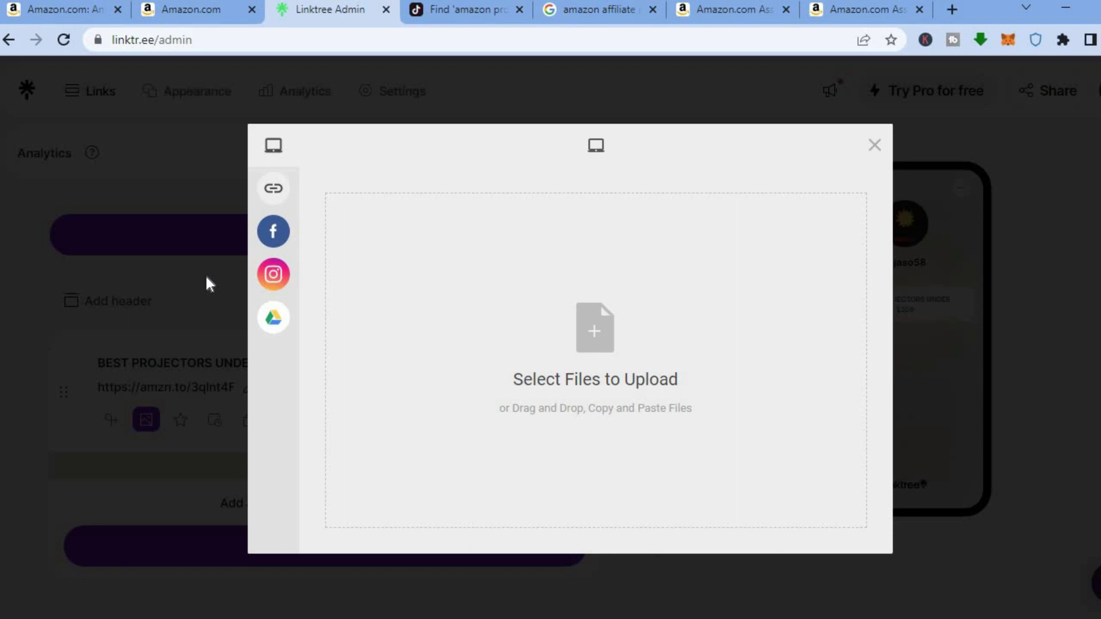
left_click(52, 11)
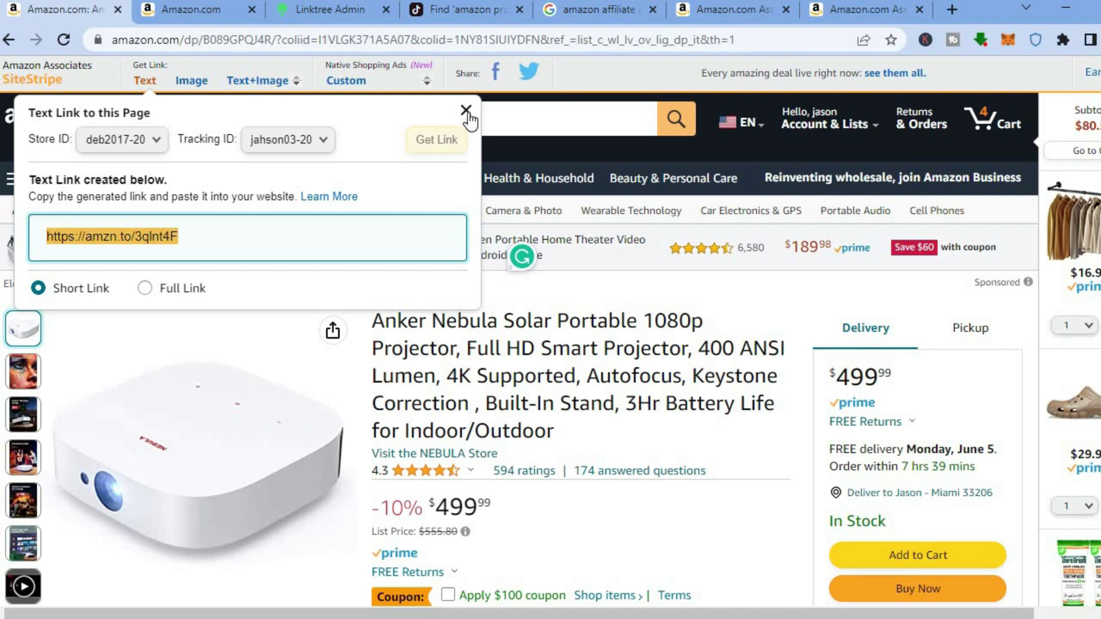
Close the SiteStripe popup and save the projector's main product image as a JPEG in Downloads.
left_click(467, 117)
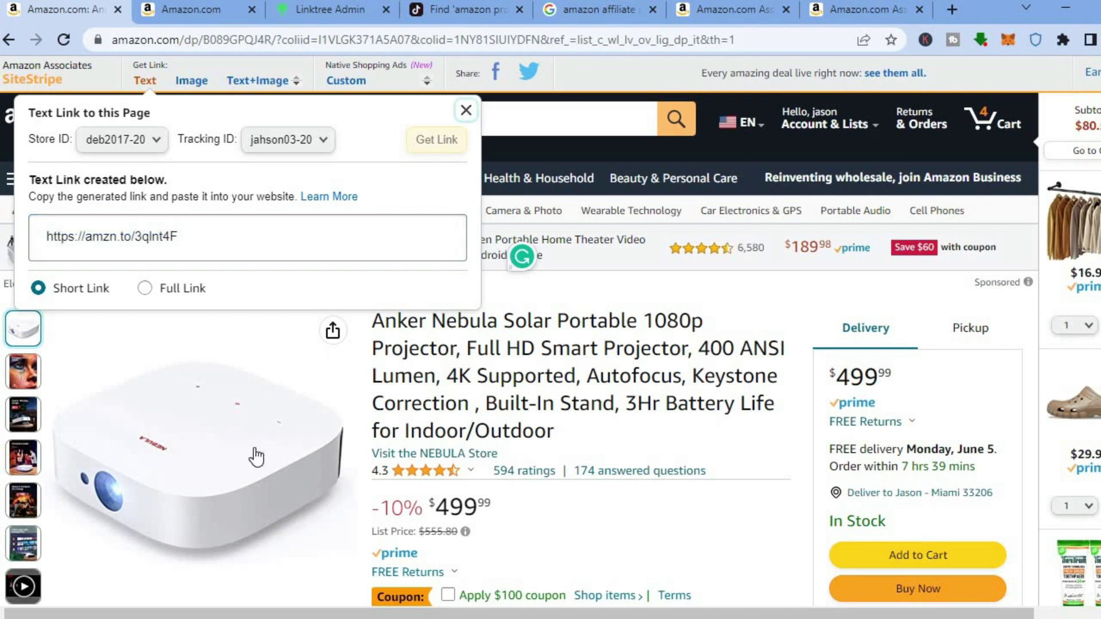
left_click(223, 431)
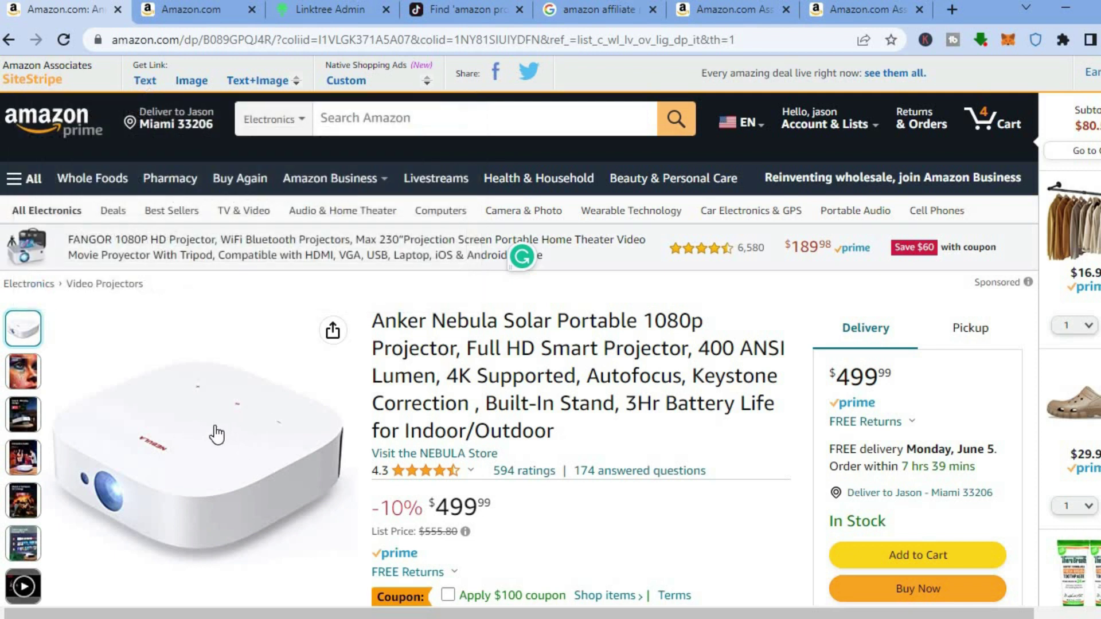
mouse_move(217, 434)
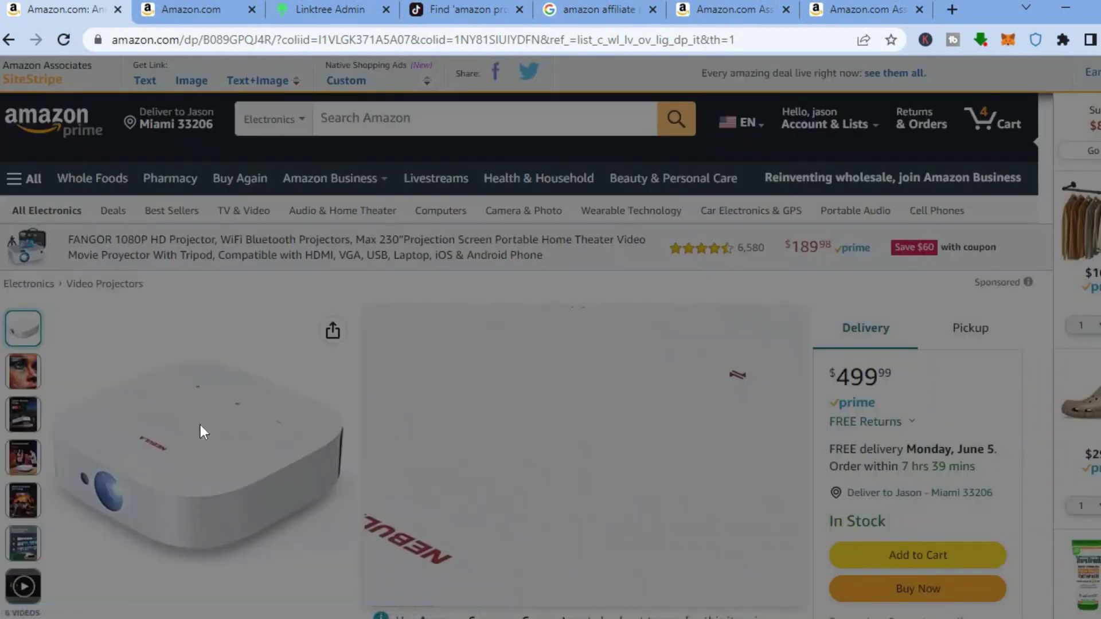
left_click(200, 426)
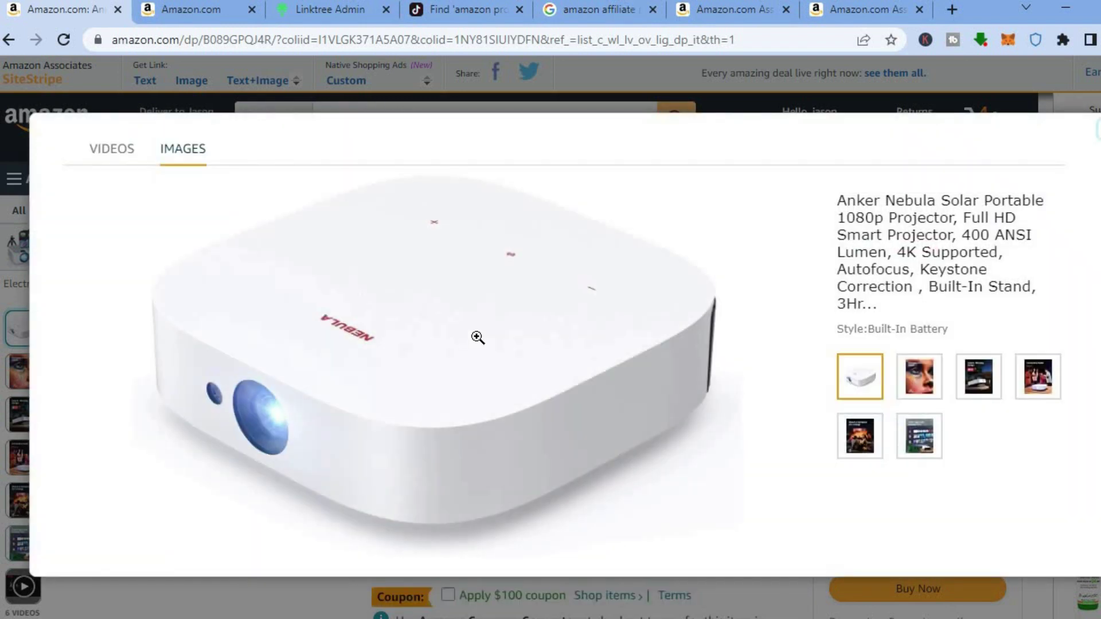
right_click(477, 338)
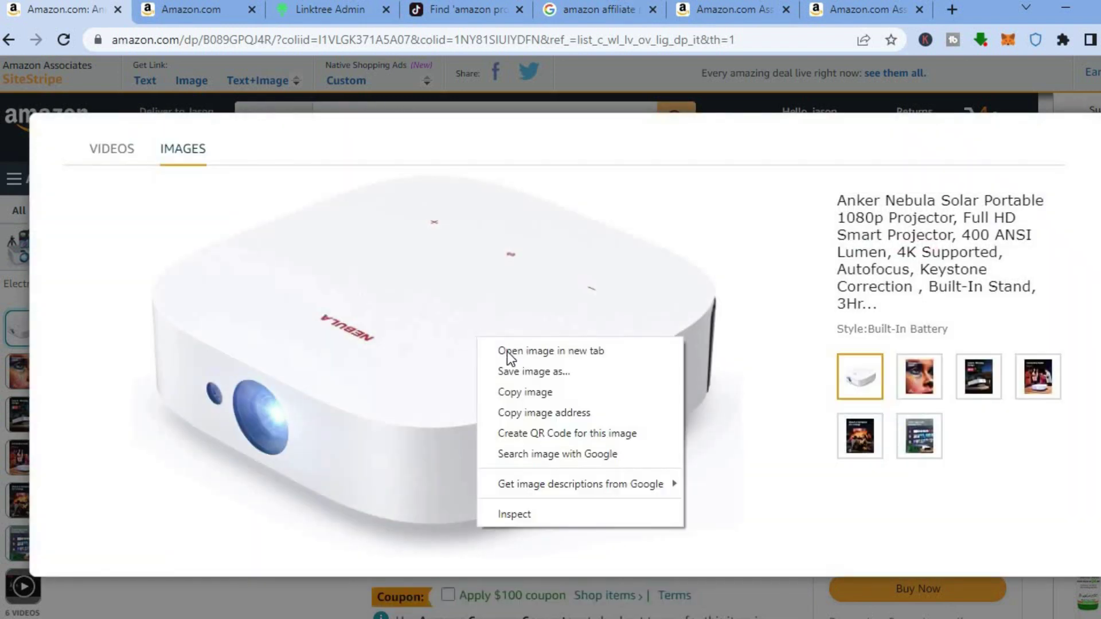
left_click(547, 372)
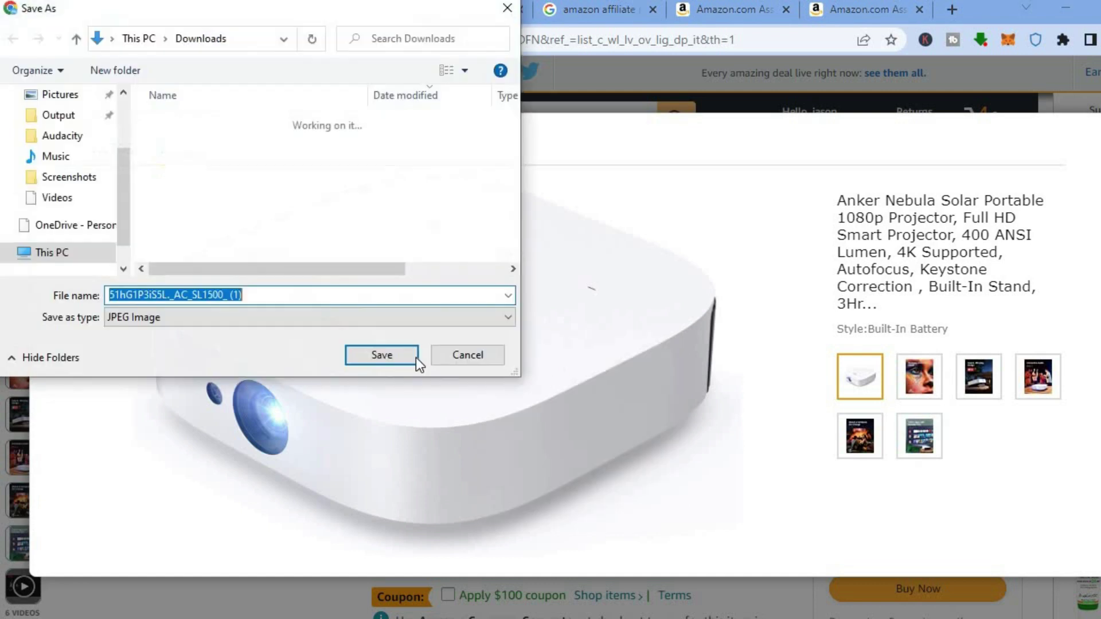
left_click(384, 354)
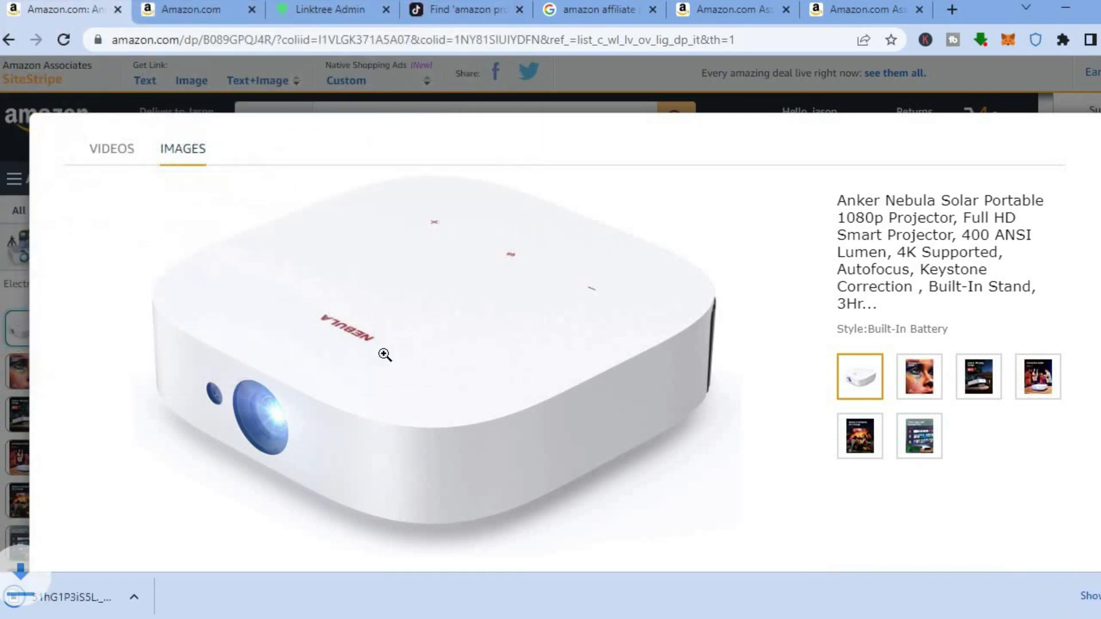
Upload the downloaded projector photo, centre the square crop, and save it as the link's thumbnail.
left_click(321, 8)
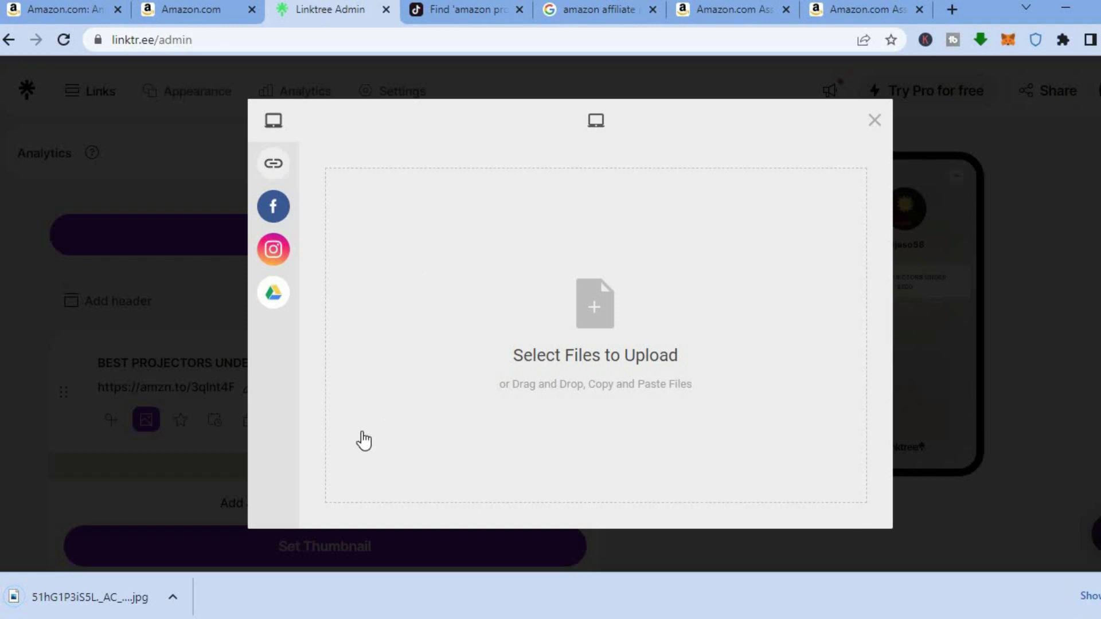
left_click_drag(62, 602, 645, 255)
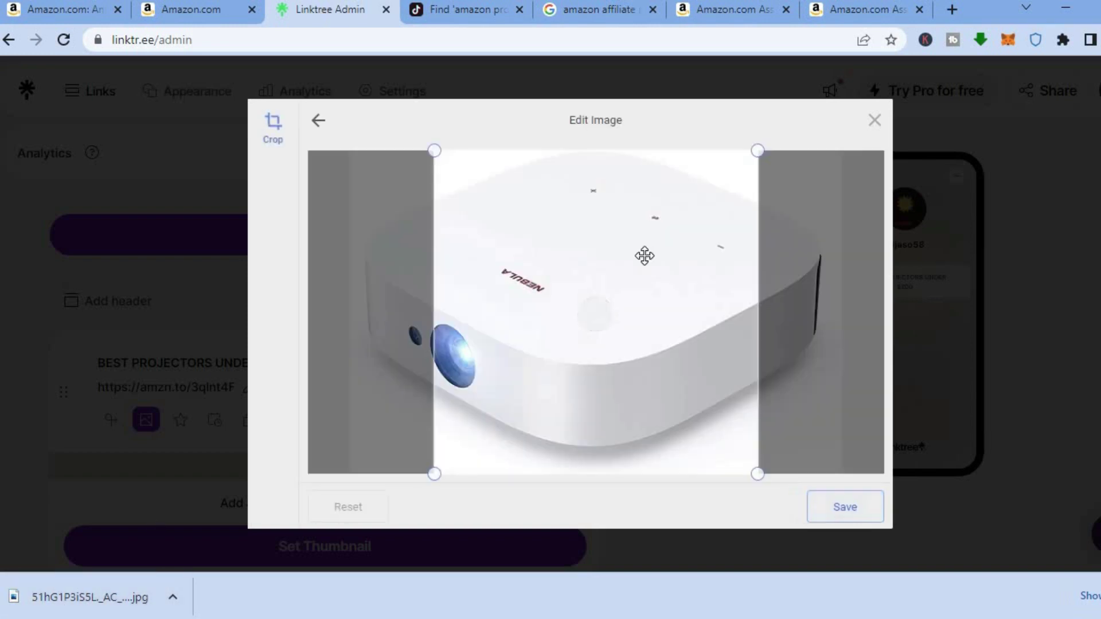
left_click_drag(627, 277, 587, 285)
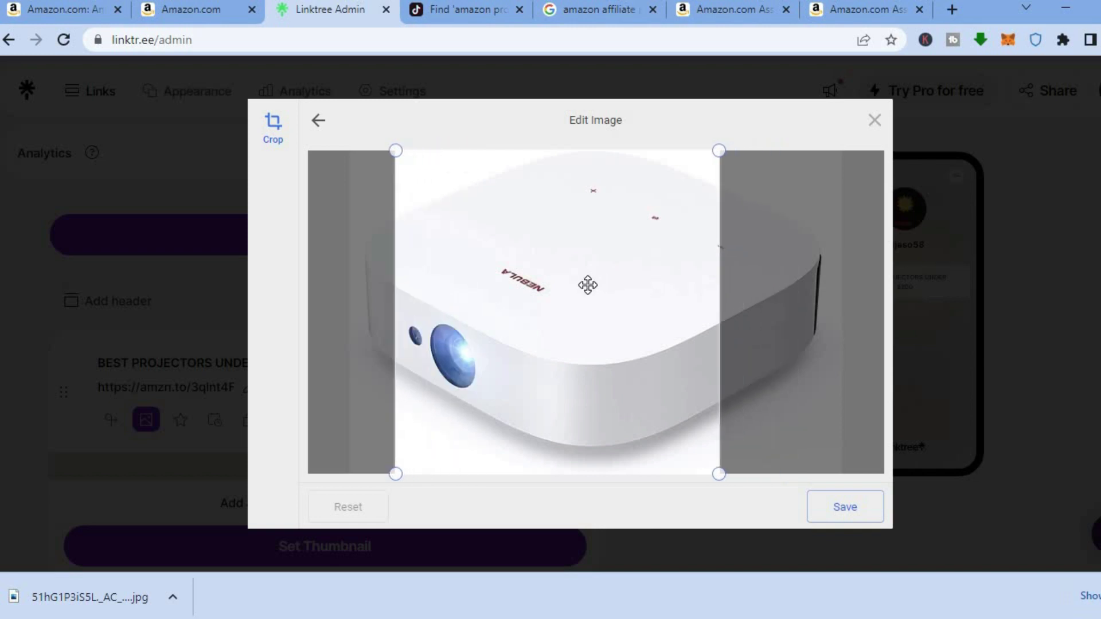
left_click(841, 505)
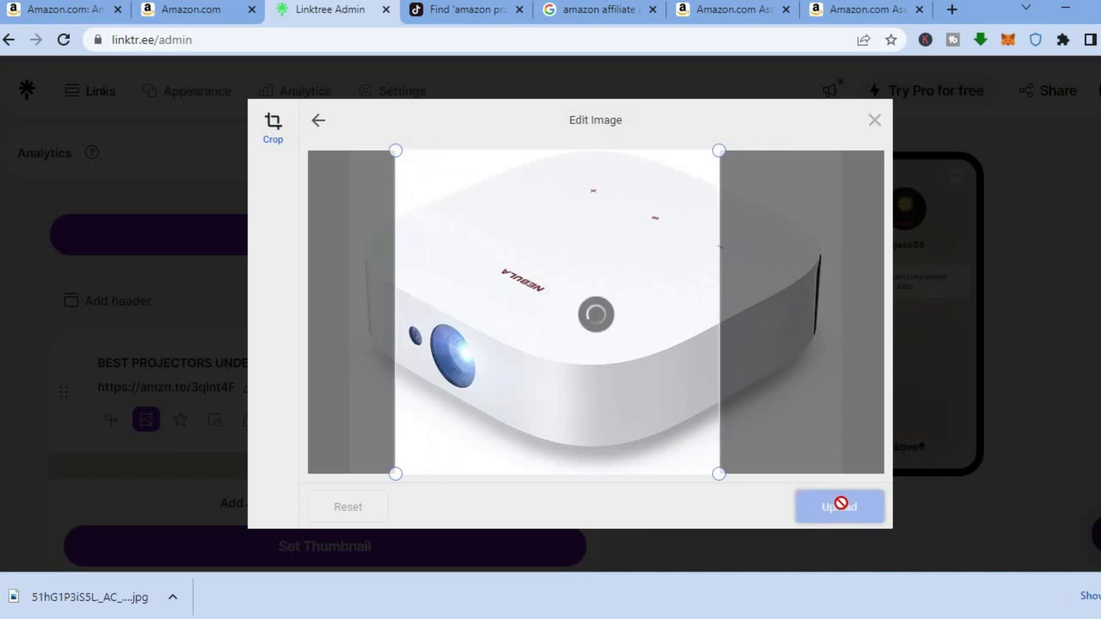
left_click(841, 508)
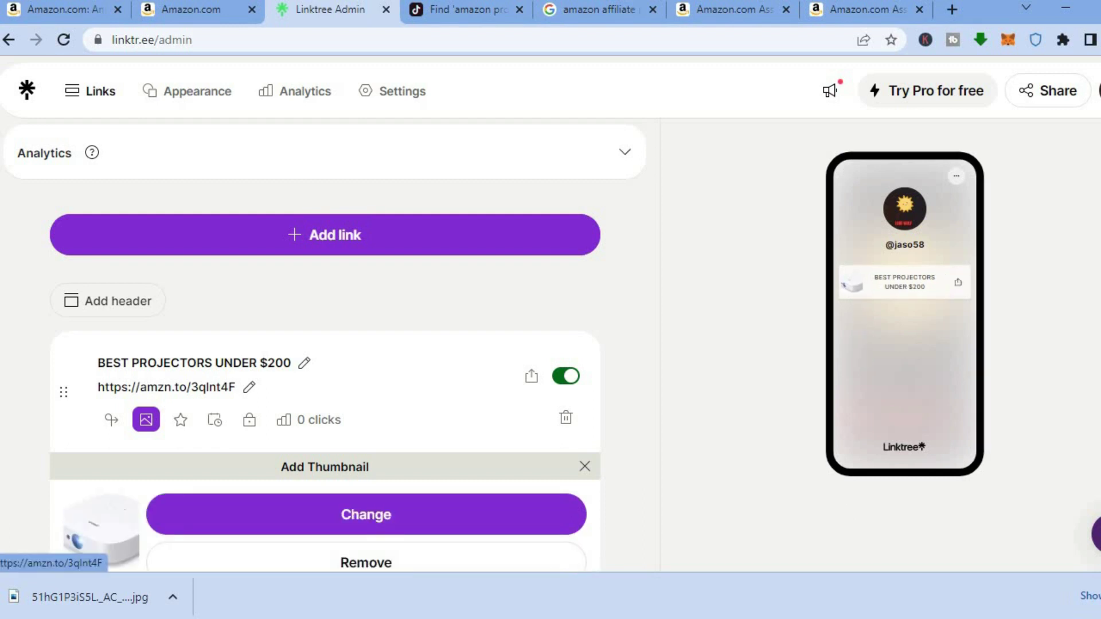
scroll(325, 344, "down", 3)
scroll(479, 245, "up", 3)
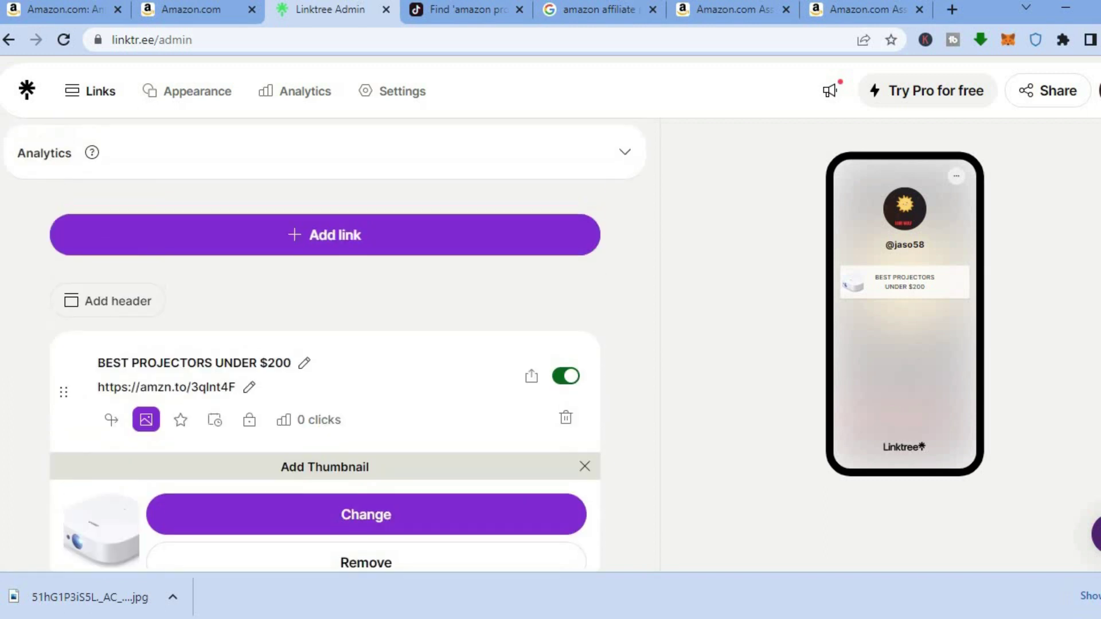
Browse the full Add to Linktree catalogue of link types, then close it back to the URL panel.
left_click(414, 234)
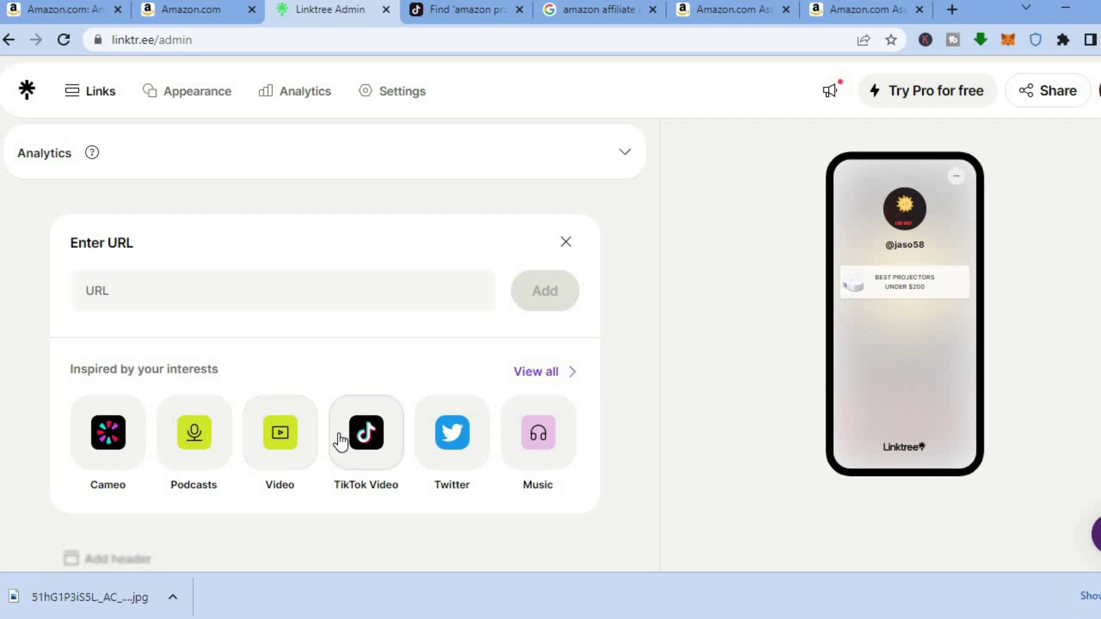
left_click(533, 375)
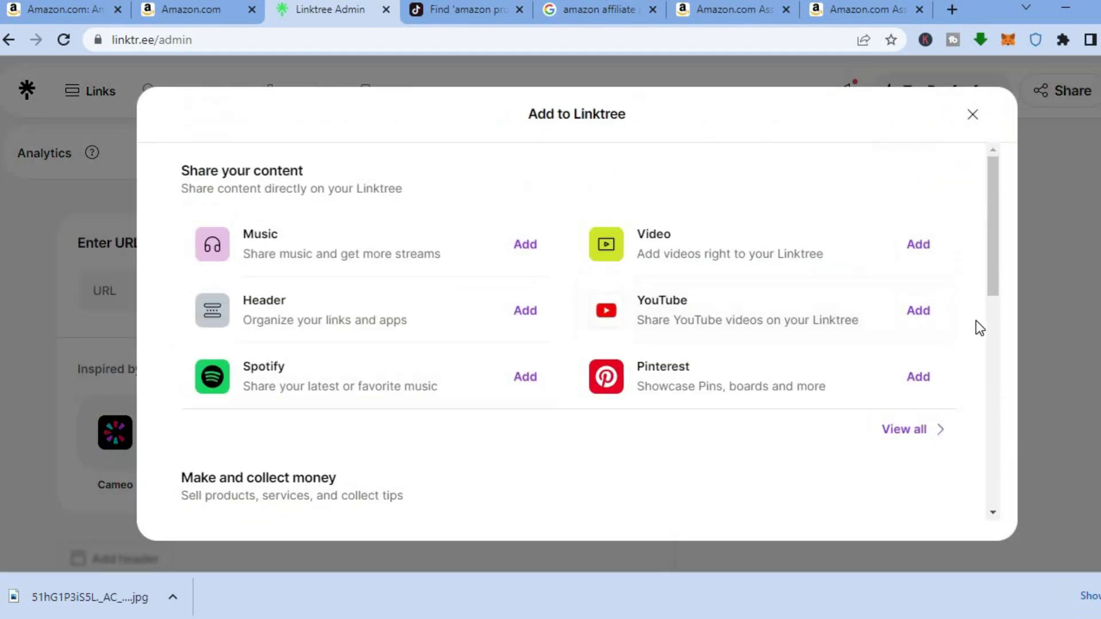
scroll(990, 284, "down", 1)
left_click_drag(989, 291, 991, 386)
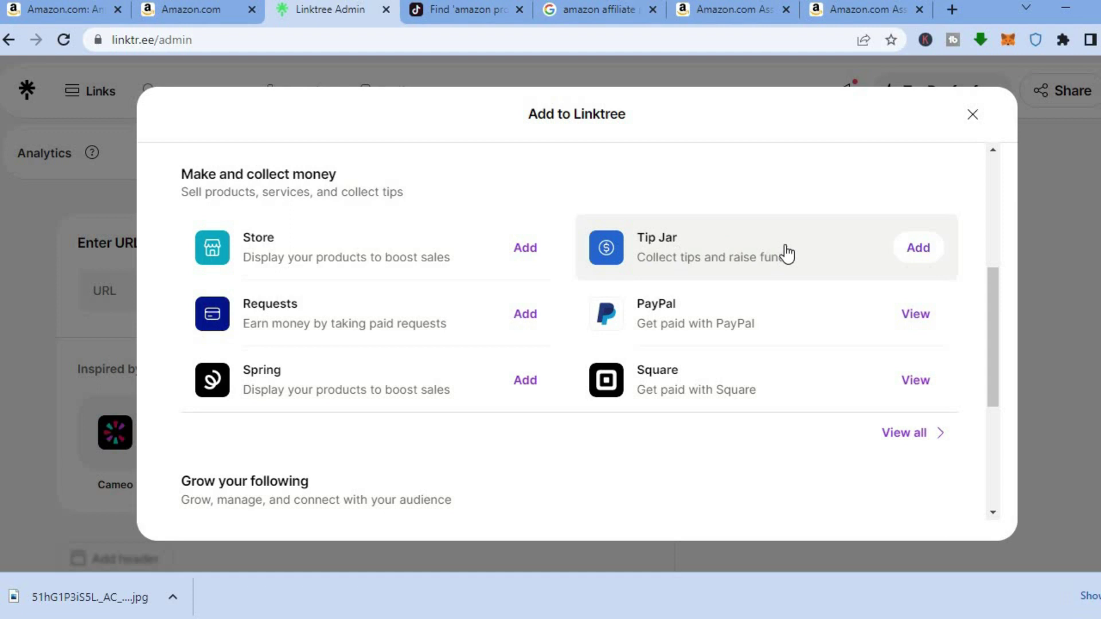
left_click_drag(989, 314, 993, 221)
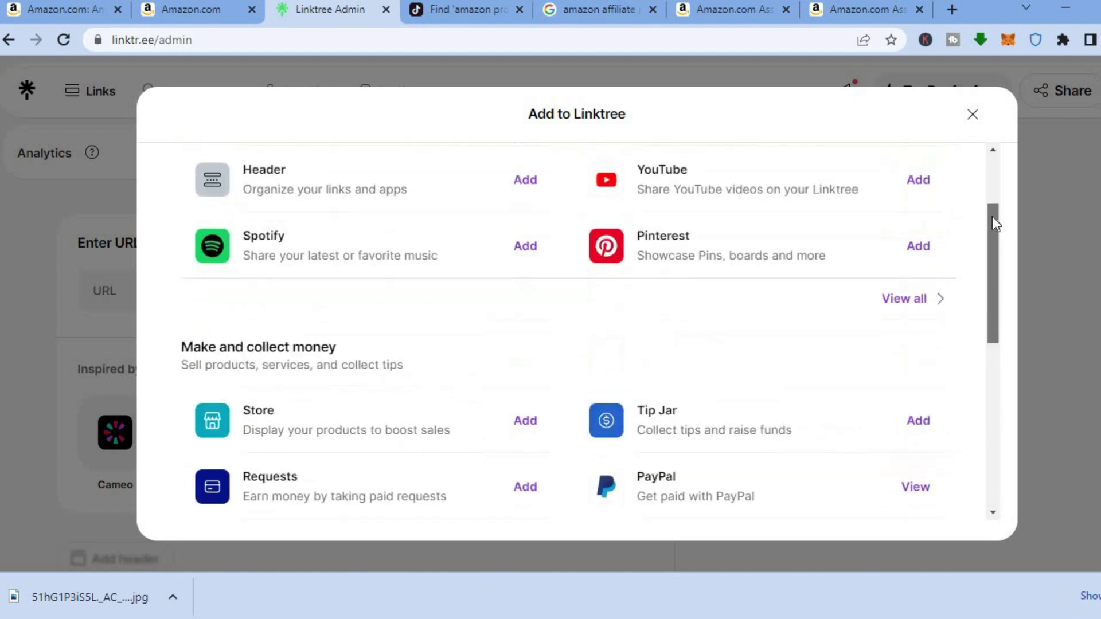
scroll(992, 216, "up", 3)
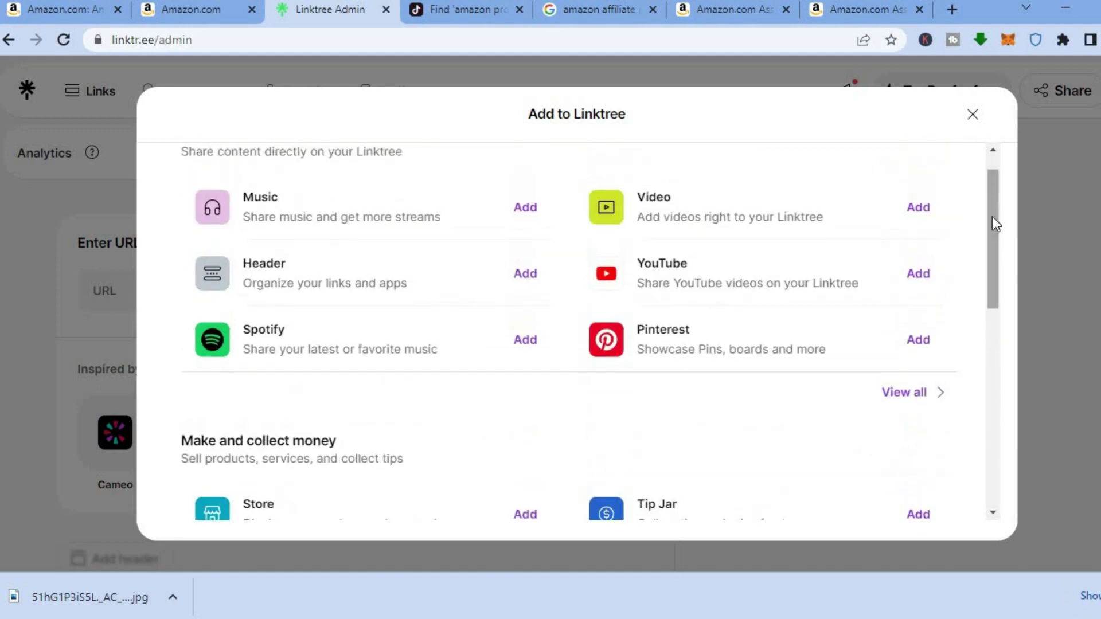
left_click(971, 117)
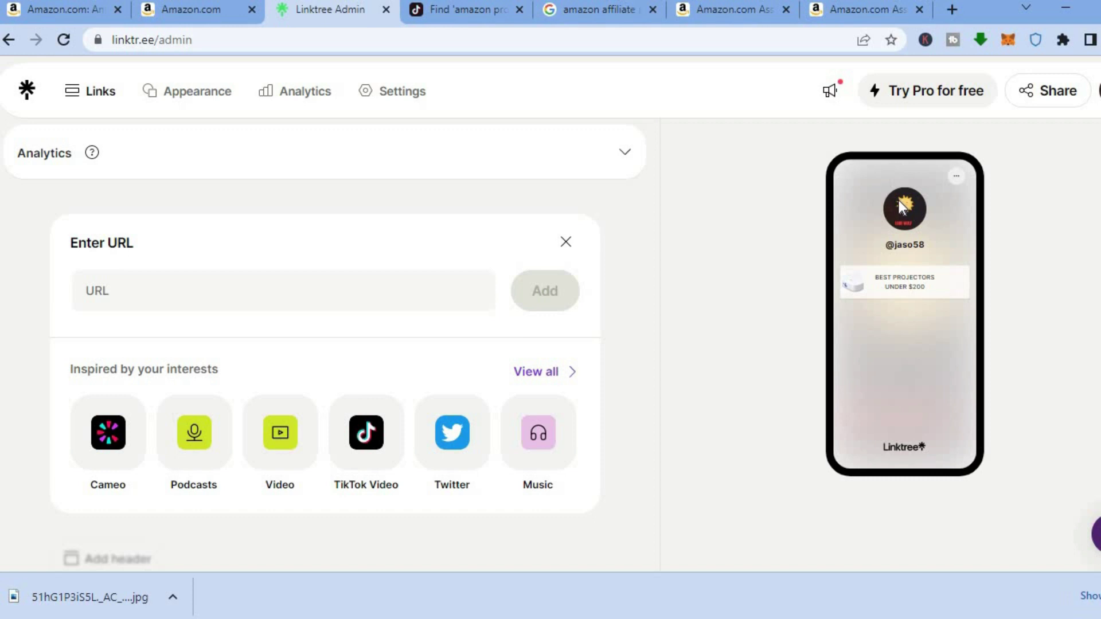
left_click(181, 99)
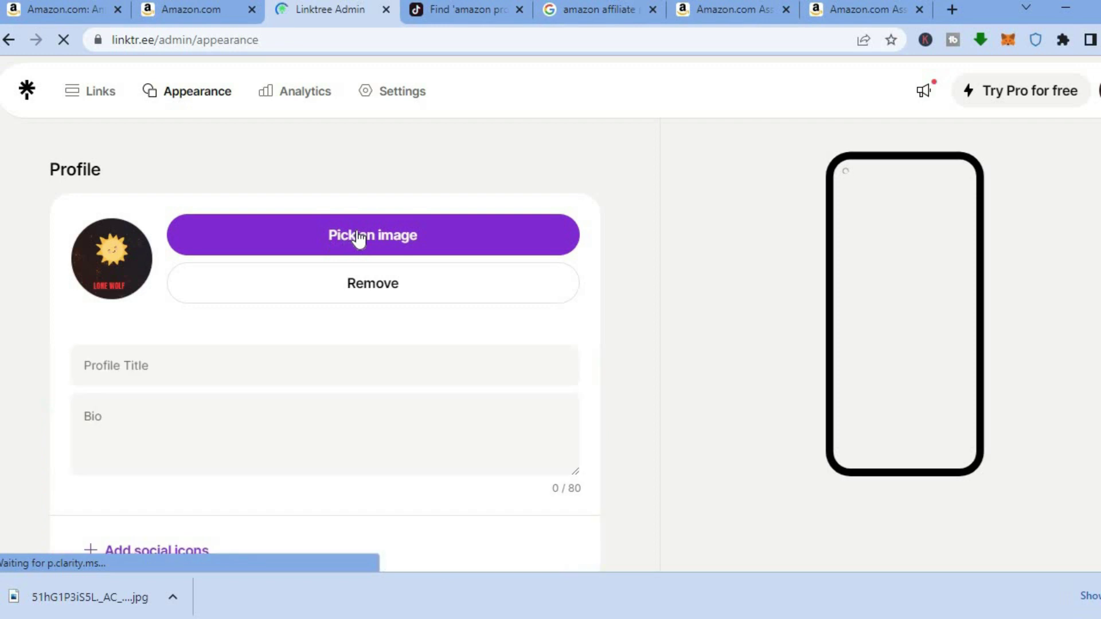
left_click(358, 238)
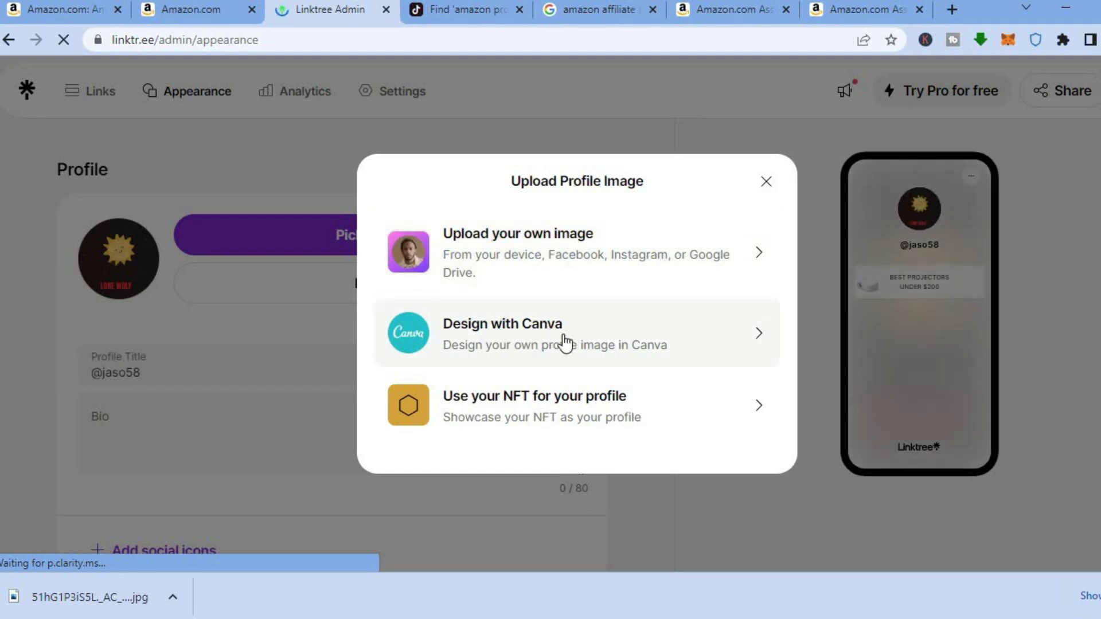
left_click(525, 265)
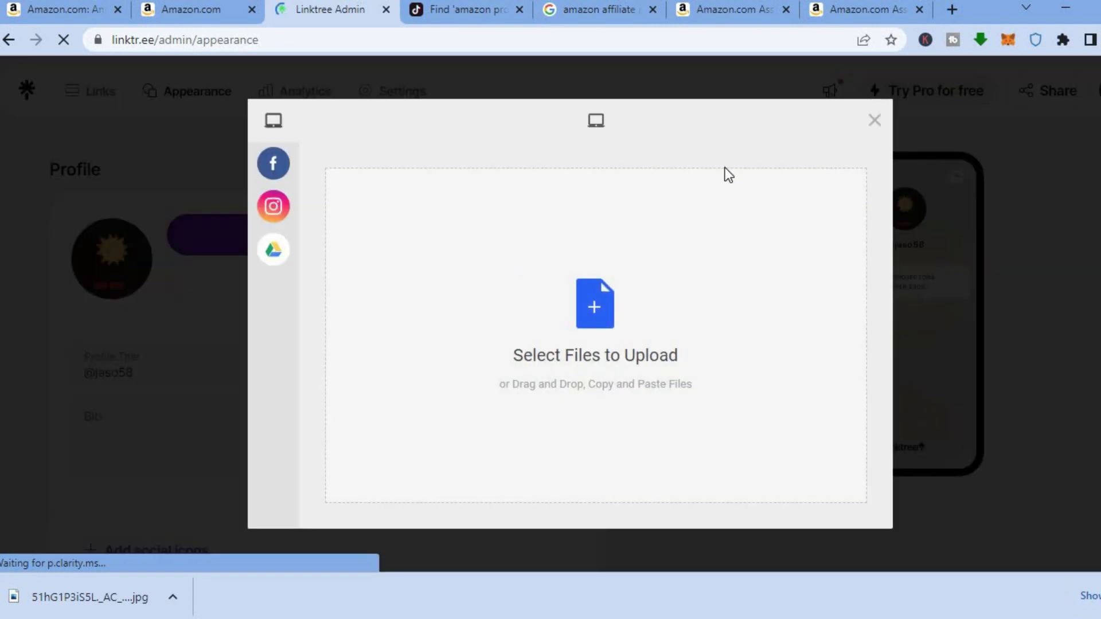
left_click(875, 120)
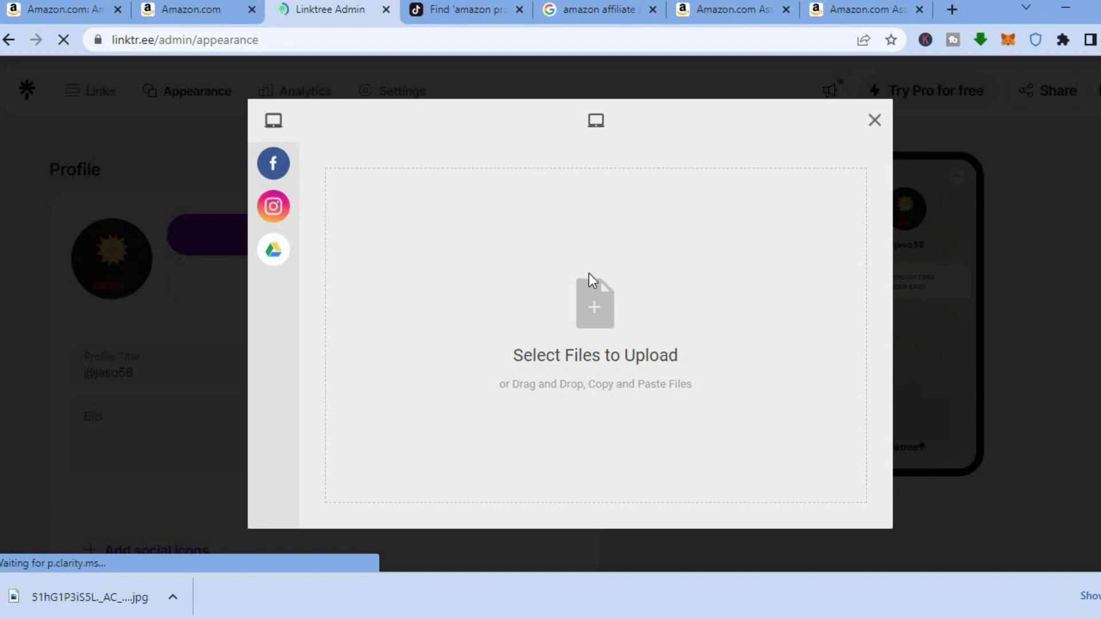
left_click(189, 381)
left_click(156, 374)
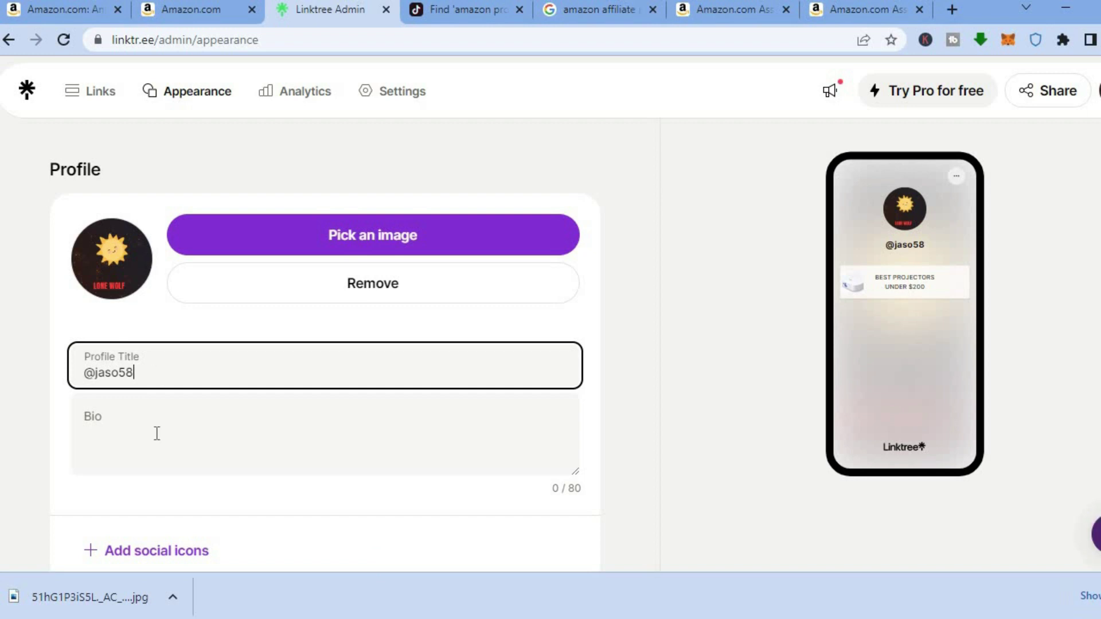
Select the empty bio box, then jump to Settings > Social icons via Add social icons.
left_click(114, 425)
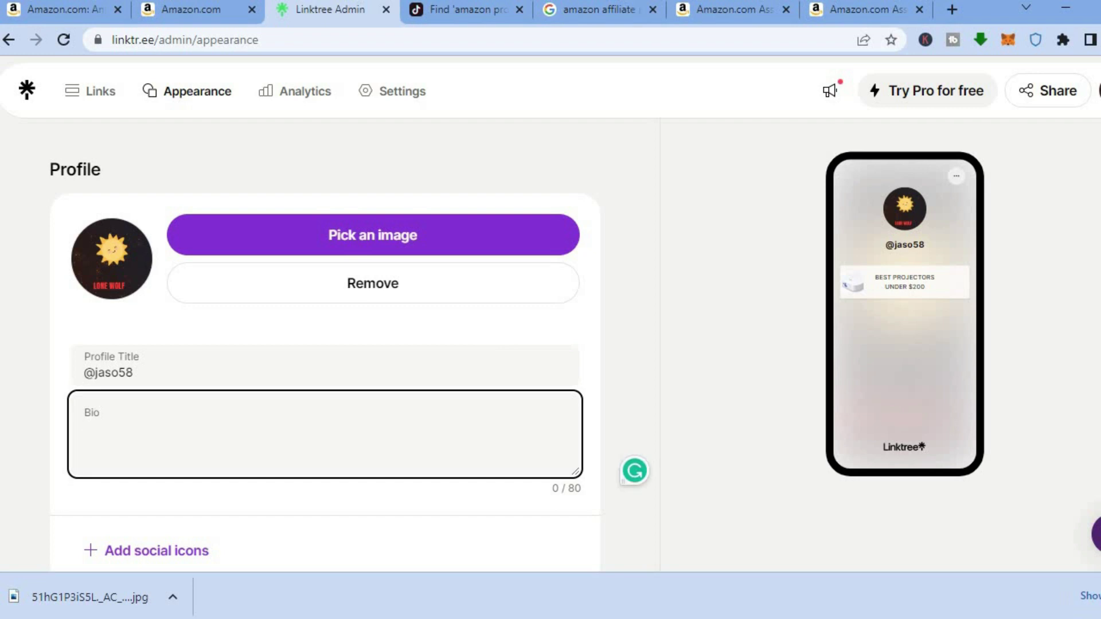
scroll(467, 241, "down", 8)
scroll(467, 241, "up", 3)
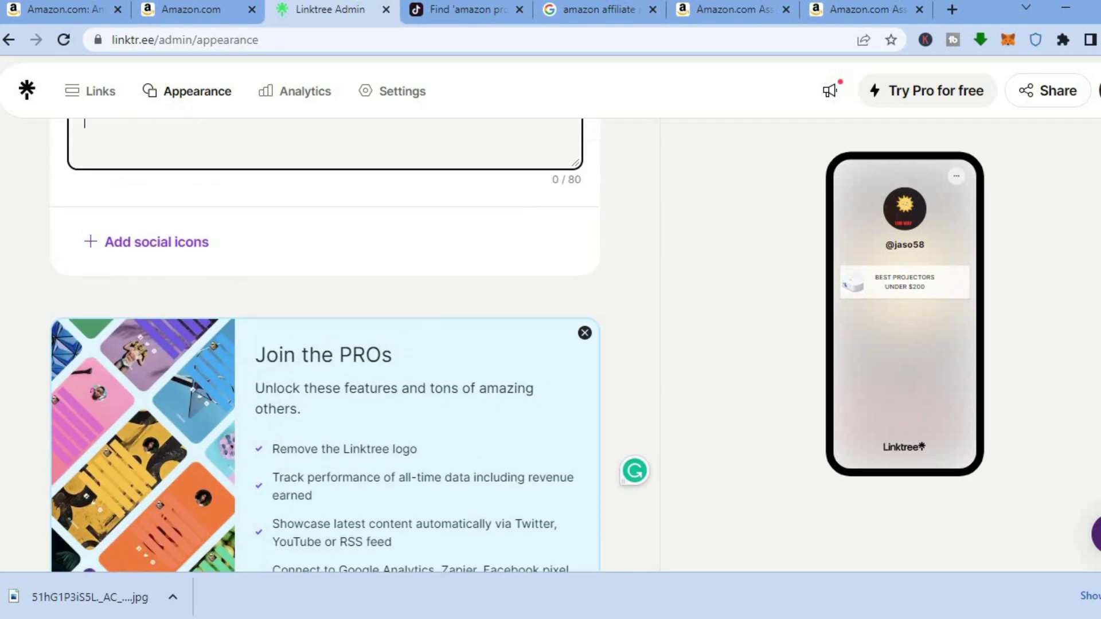
left_click(179, 251)
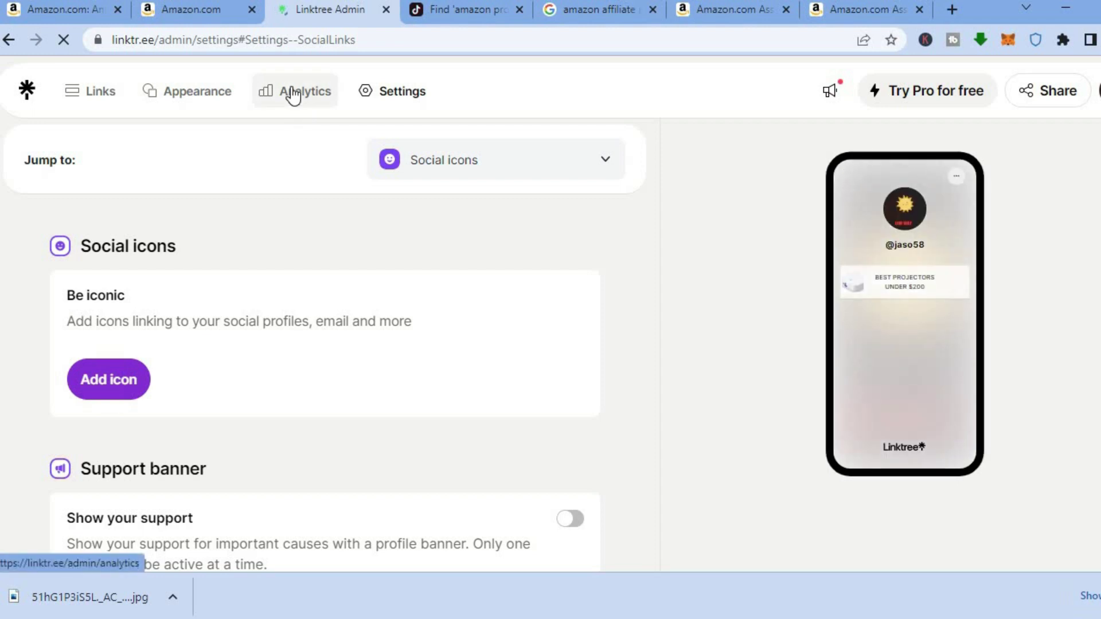
Review the Analytics page showing N/A views, clicks and CTR with no activity.
left_click(293, 94)
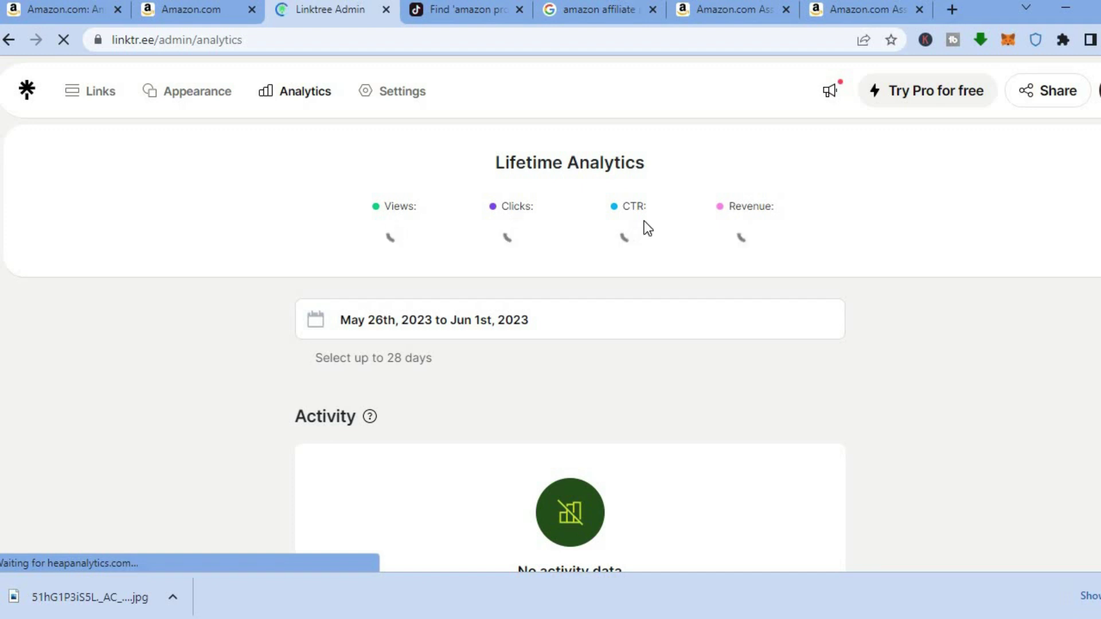
scroll(646, 229, "down", 5)
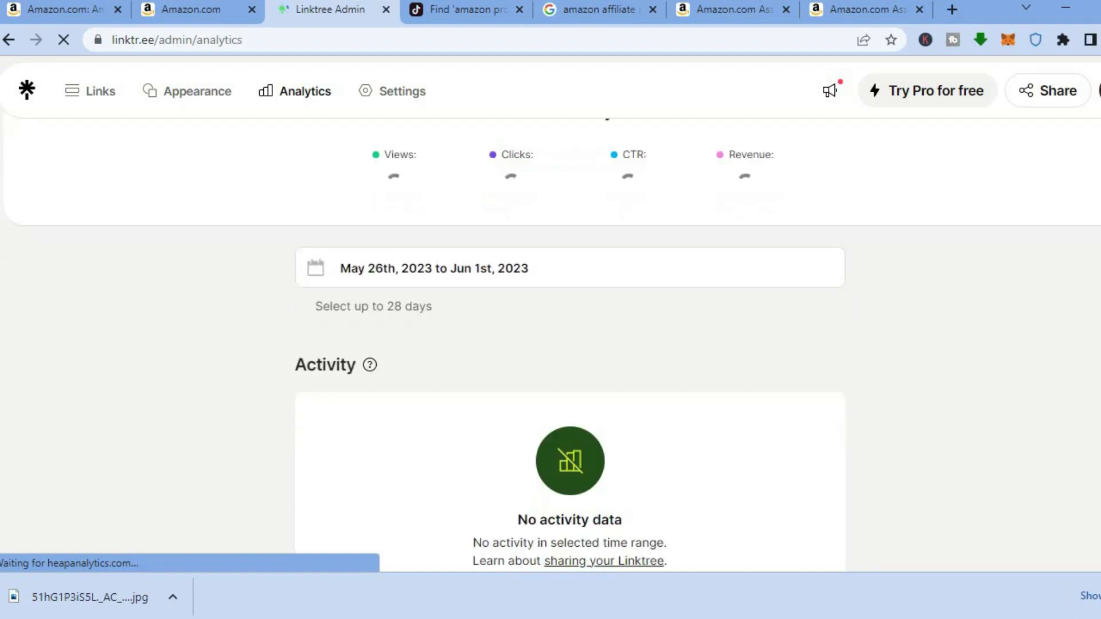
scroll(1072, 124, "up", 6)
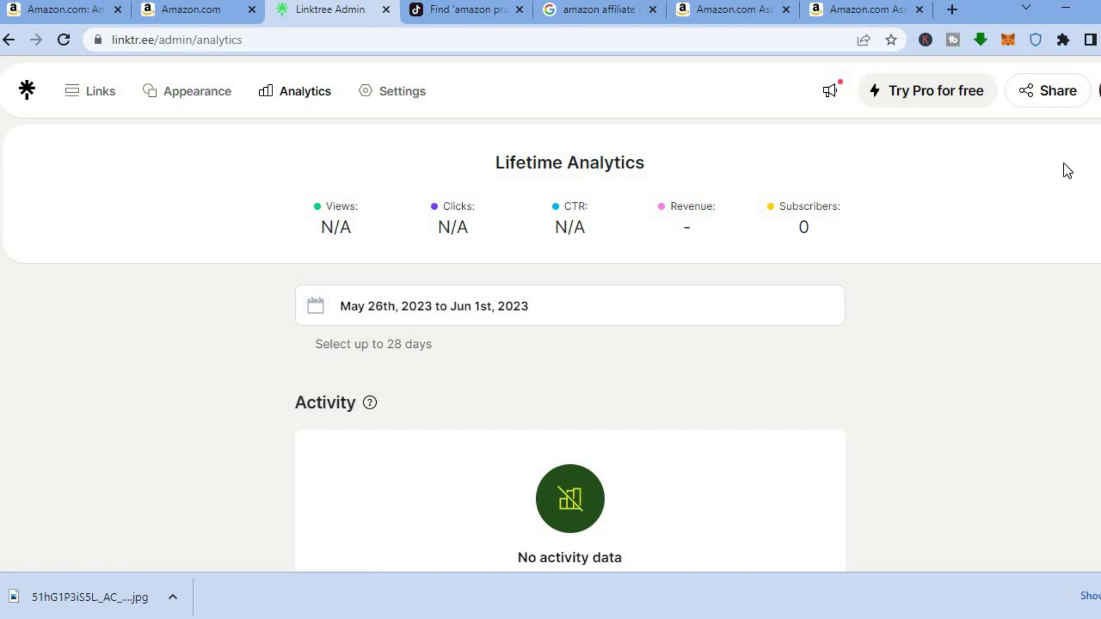
Show the Share your Linktree options with the linktr.ee/jaso58 URL and dismiss the downloads bar.
left_click(1053, 94)
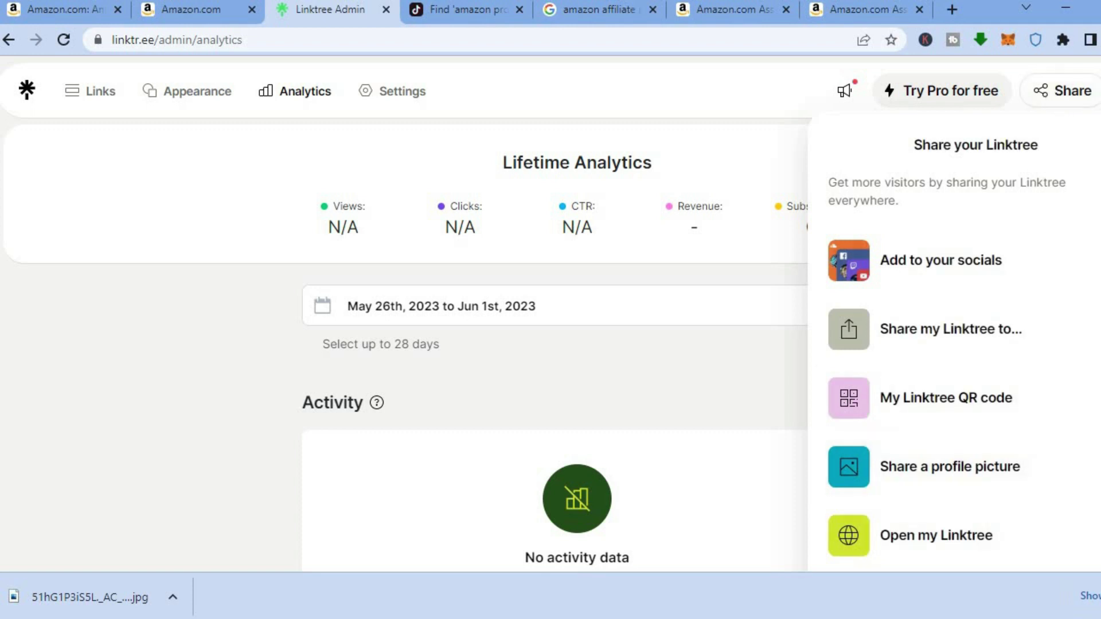
left_click(1096, 596)
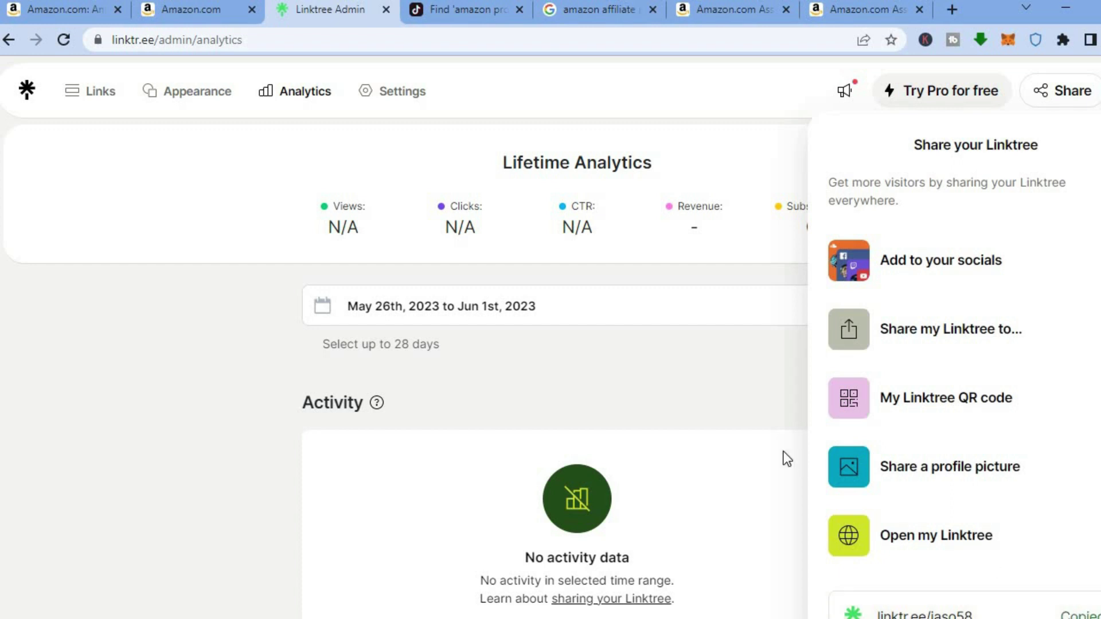
left_click(948, 10)
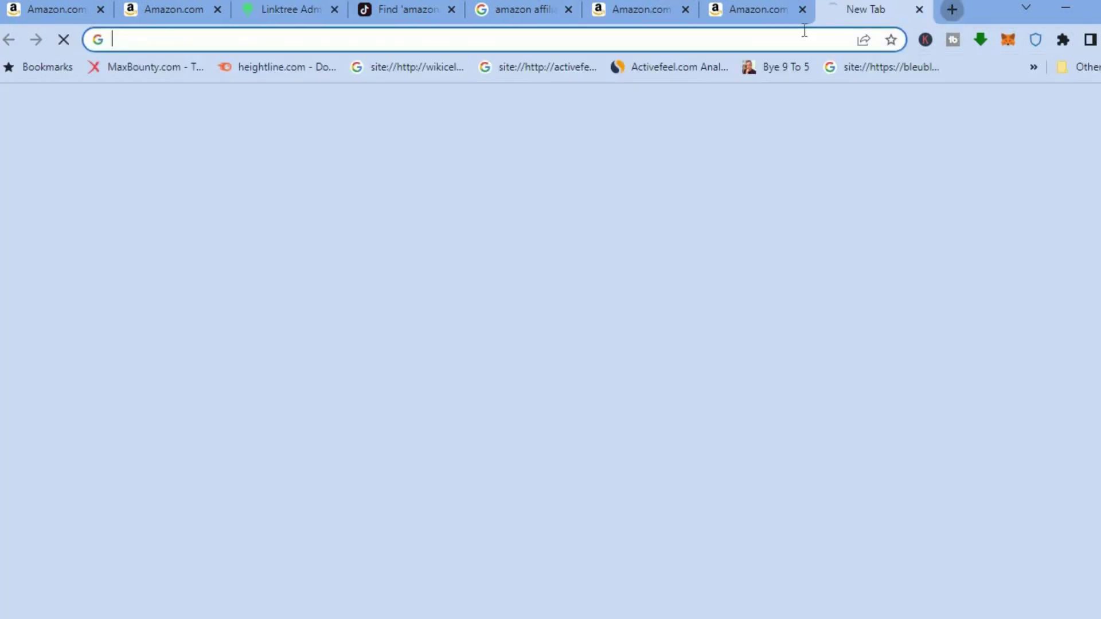
right_click(759, 39)
left_click(810, 171)
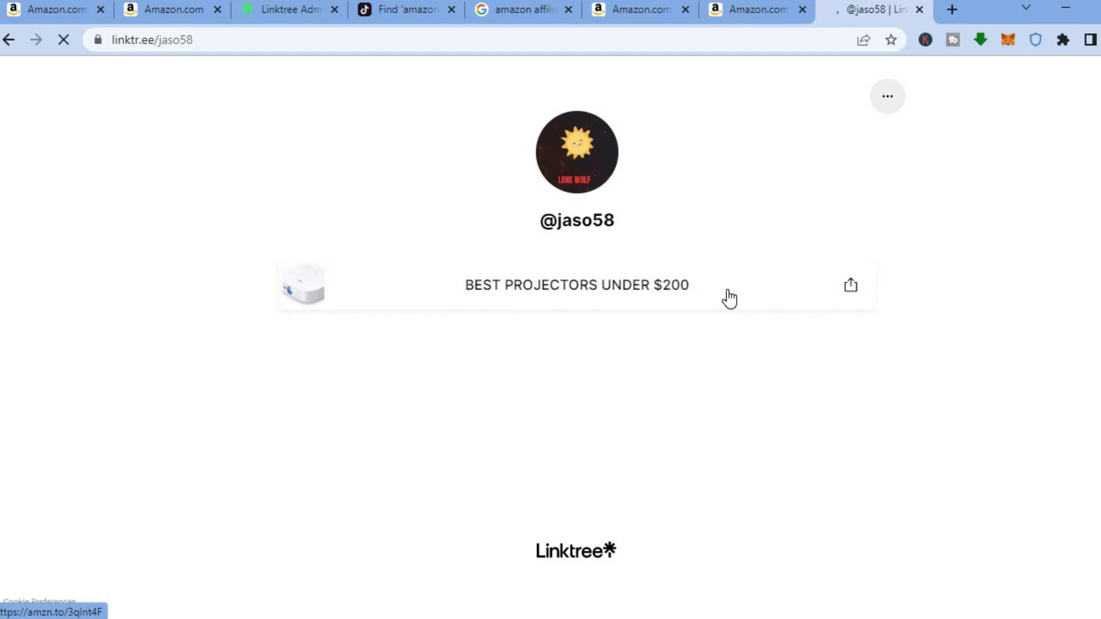
left_click(668, 279)
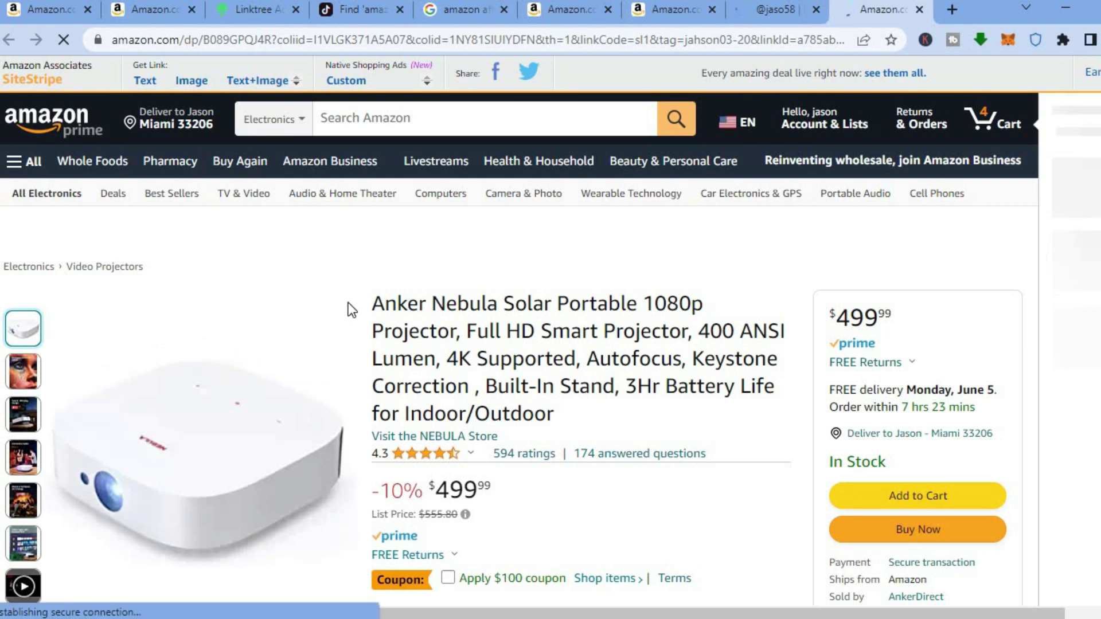
Switch to the TikTok 'Find amazon products' tab showing the amazon products search results.
left_click(362, 6)
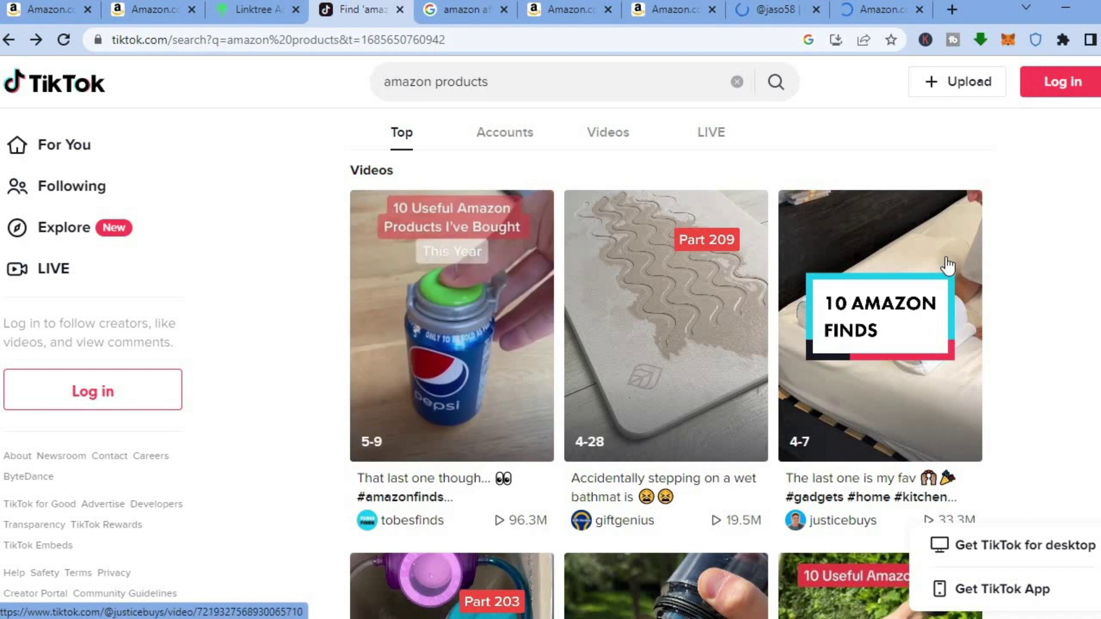
scroll(665, 387, "down", 3)
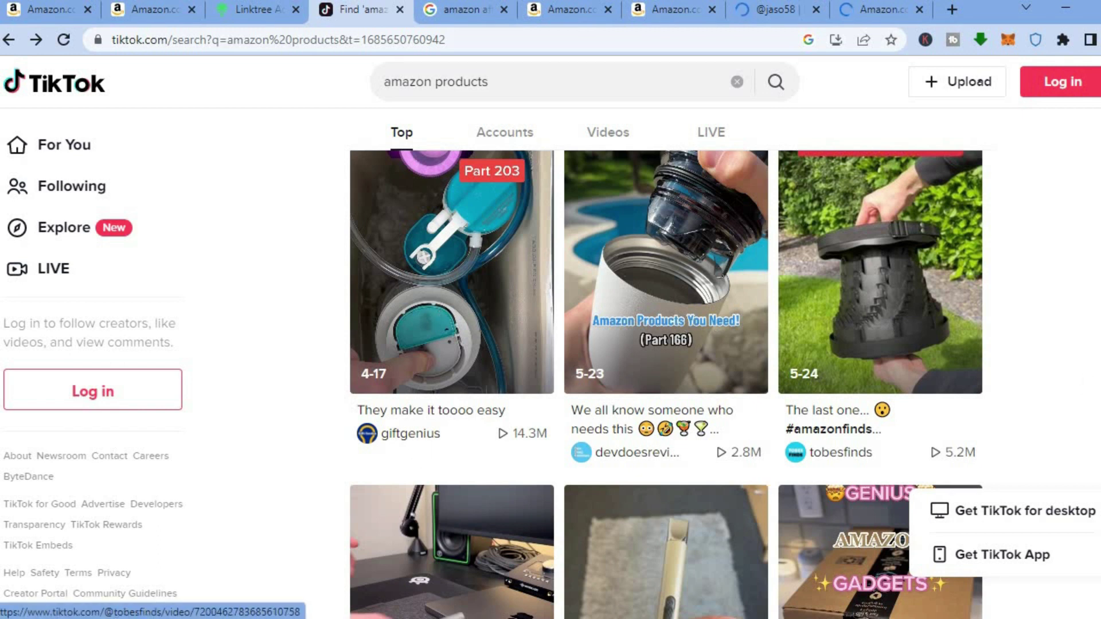
scroll(665, 384, "down", 6)
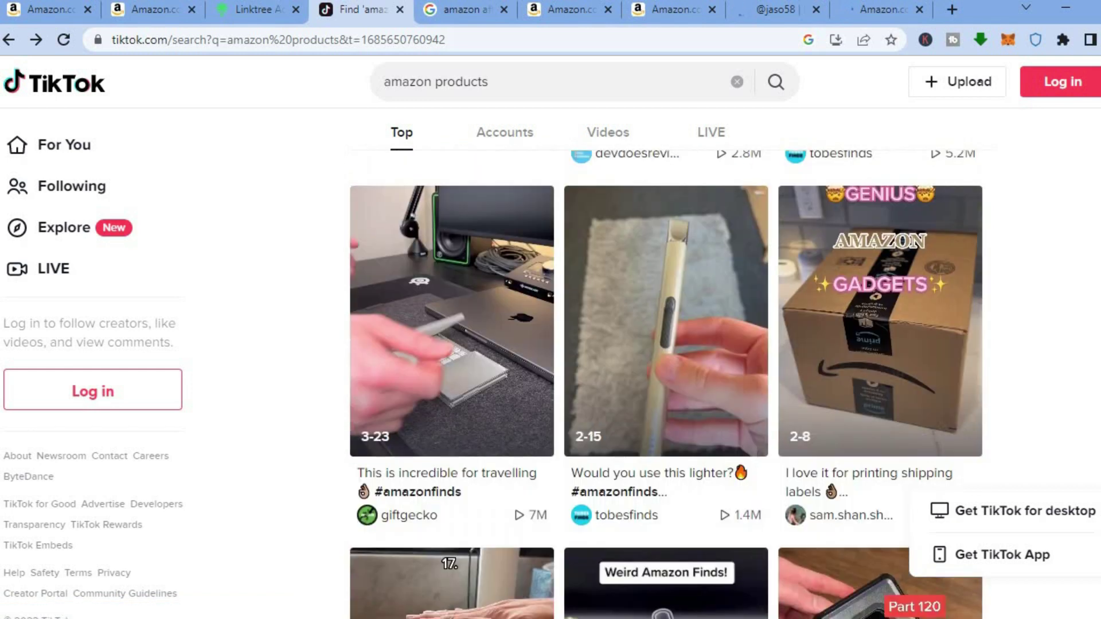